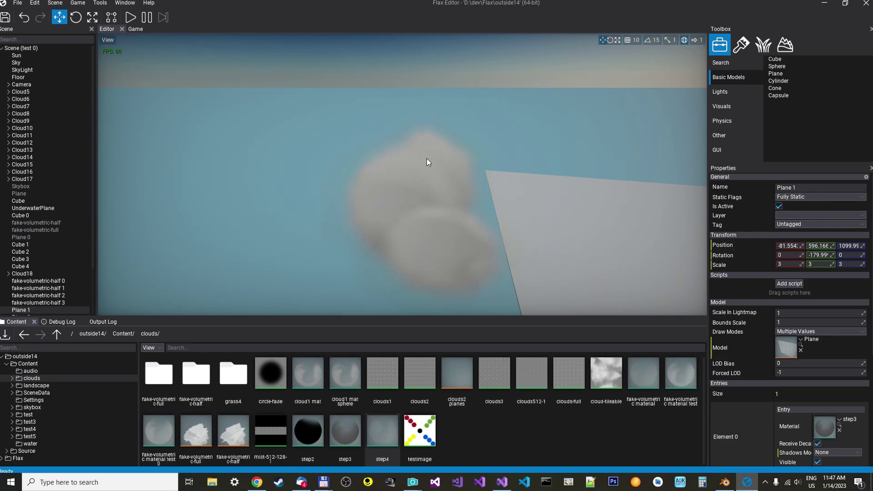
Step: Fly the camera out of the cloud and select the star-shaped fake-volumetric-half 0 mesh
{"action": "mouse_move", "coordinate": [437, 166]}
{"action": "right_mouse_down"}
{"action": "mouse_move", "coordinate": [438, 153]}
{"action": "mouse_move", "coordinate": [437, 161]}
{"action": "right_mouse_up"}
{"action": "key", "text": "w"}
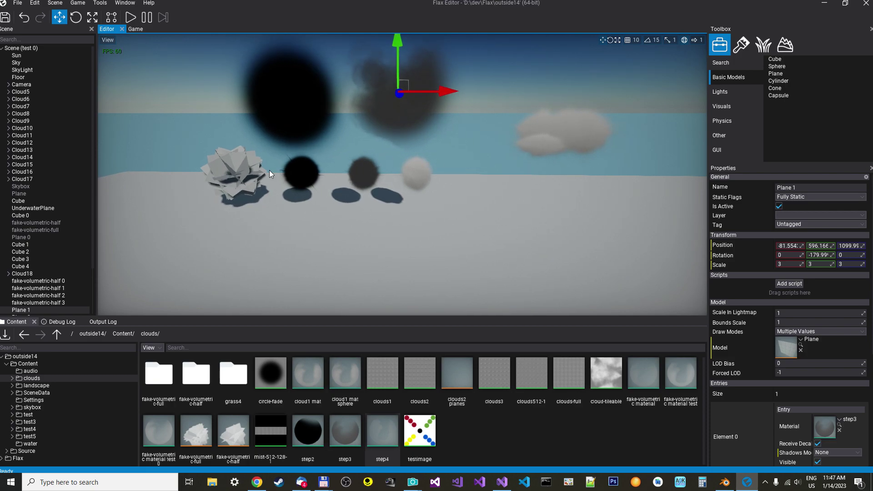
{"action": "left_click", "coordinate": [237, 172]}
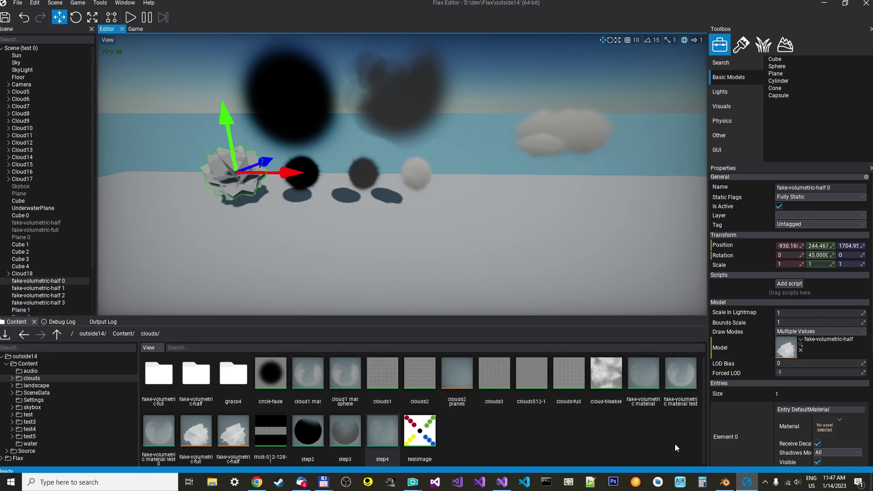
Step: In Blender, add a plane at the origin and paste a duplicate of it
{"action": "left_click", "coordinate": [724, 482]}
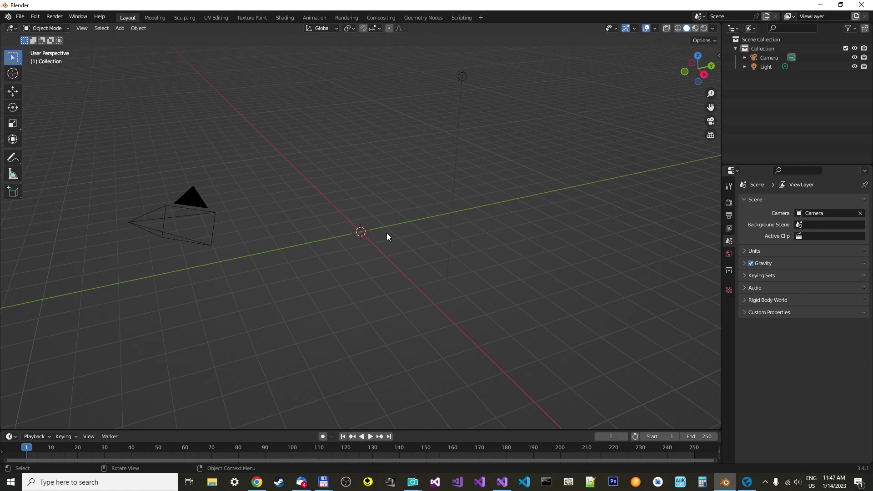
{"action": "key", "text": "shift+a"}
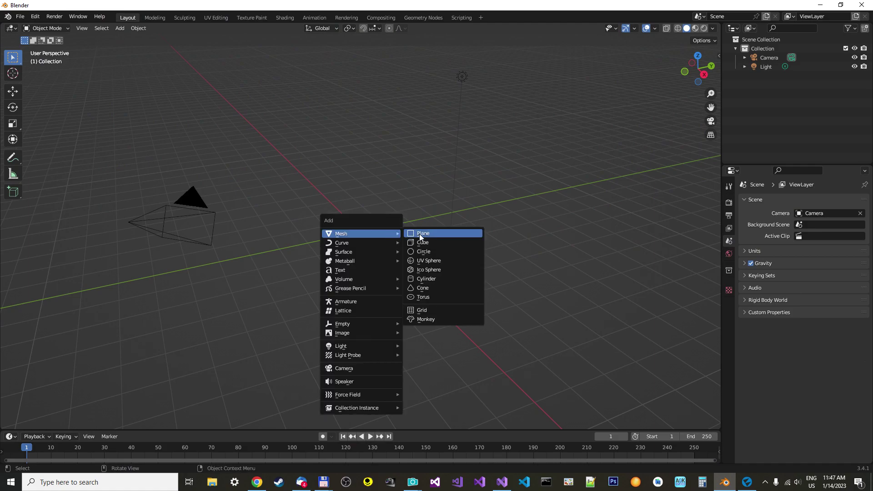
{"action": "left_click", "coordinate": [419, 234]}
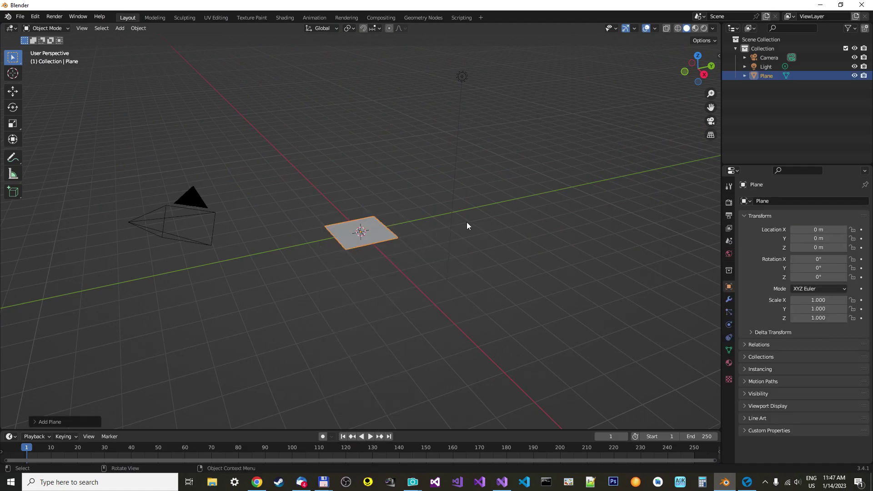
{"action": "left_click", "coordinate": [771, 77]}
{"action": "key", "text": "ctrl+c"}
{"action": "key", "text": "ctrl+v"}
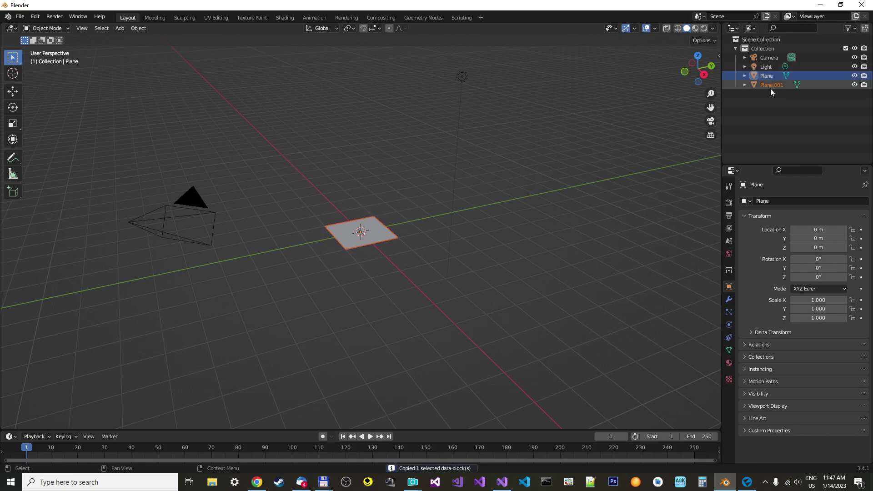
Step: Rotate the first duplicate plane 30° on X, Y and Z
{"action": "left_click", "coordinate": [829, 259]}
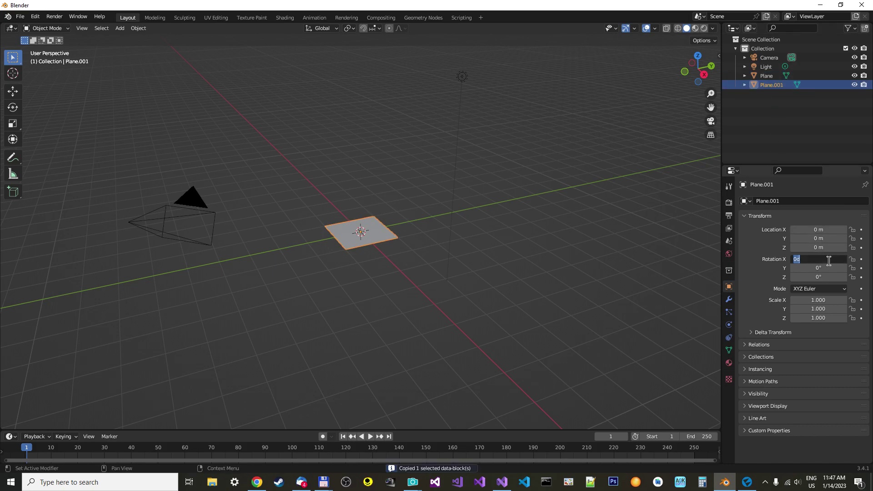
{"action": "type", "text": "9"}
{"action": "key", "text": "BackSpace"}
{"action": "type", "text": "30"}
{"action": "key", "text": "Tab"}
{"action": "type", "text": "30"}
{"action": "key", "text": "Tab"}
{"action": "type", "text": "30"}
{"action": "key", "text": "Tab"}
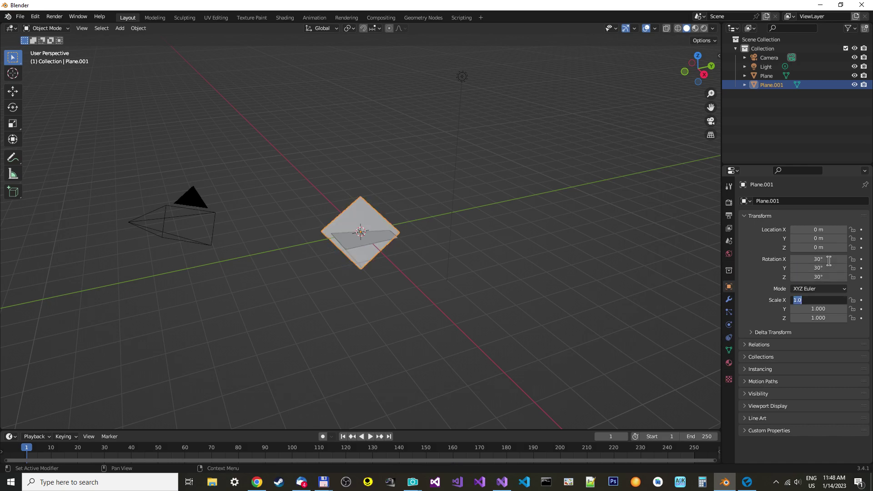
{"action": "key", "text": "Return"}
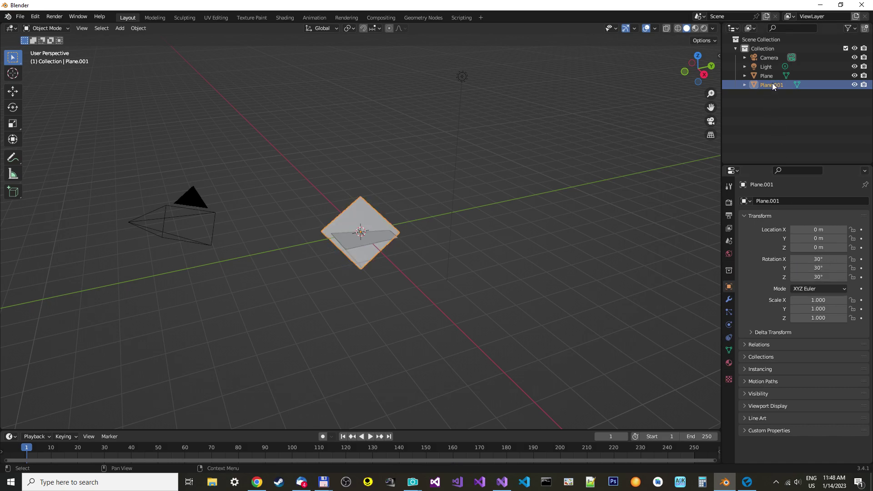
Step: Paste a second duplicate plane and rotate it 90° on X, Y and Z
{"action": "key", "text": "ctrl+v"}
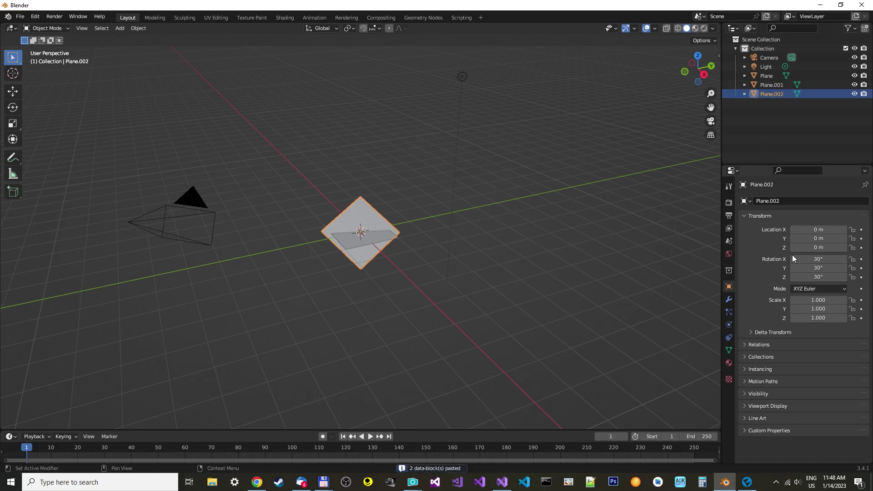
{"action": "left_click", "coordinate": [827, 259]}
{"action": "type", "text": "90"}
{"action": "key", "text": "Tab"}
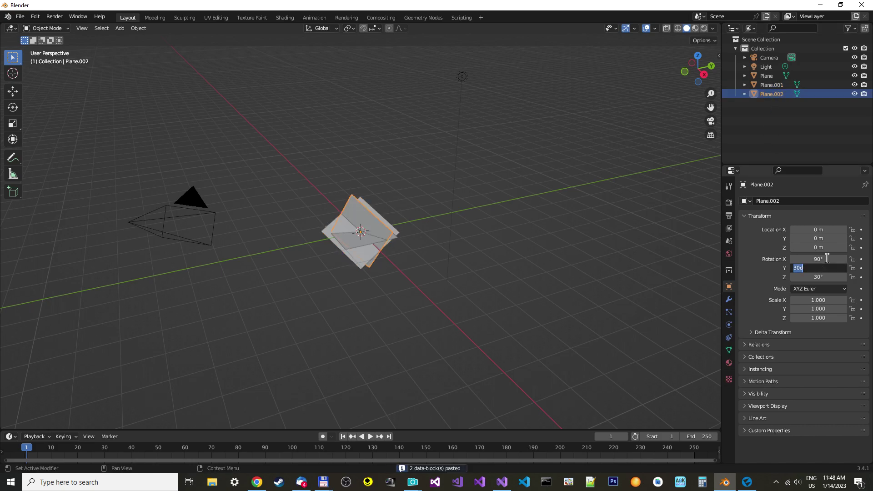
{"action": "type", "text": "90"}
{"action": "key", "text": "Tab"}
{"action": "type", "text": "90"}
{"action": "key", "text": "Return"}
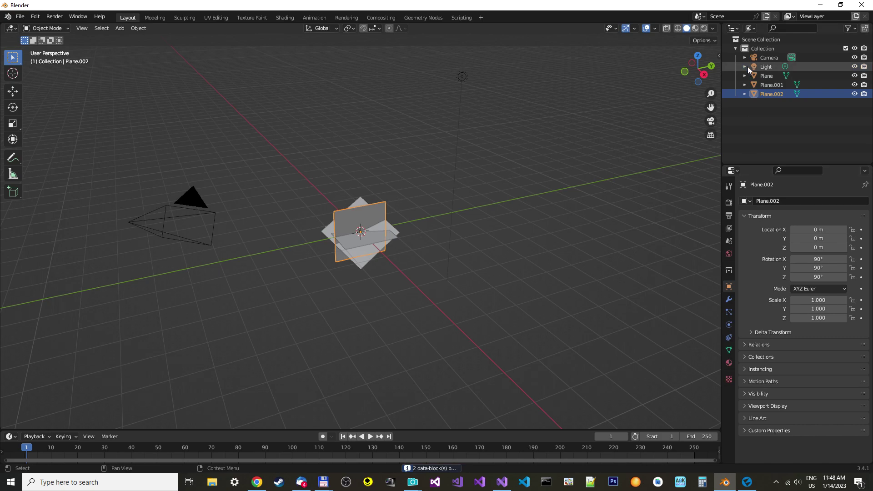
Step: Paste a third duplicate plane and rotate it 120° on X, Y and Z
{"action": "key", "text": "super"}
{"action": "key", "text": "ctrl+v"}
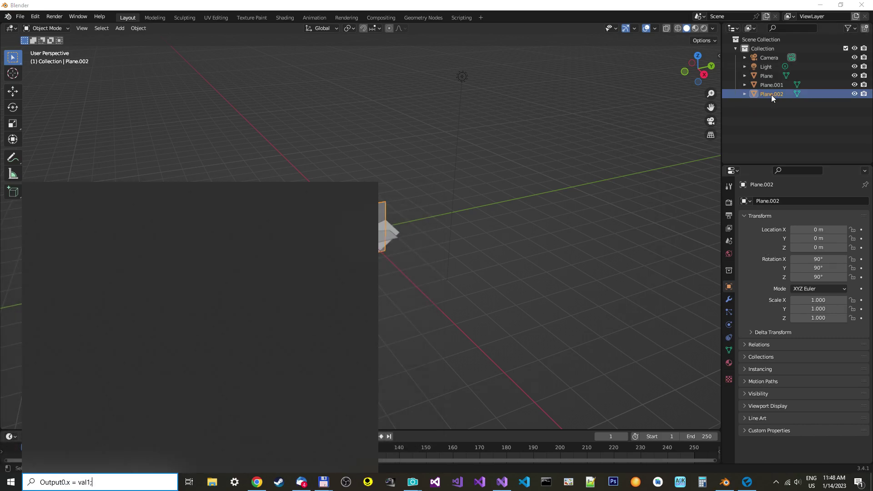
{"action": "key", "text": "Escape"}
{"action": "key", "text": "ctrl+c"}
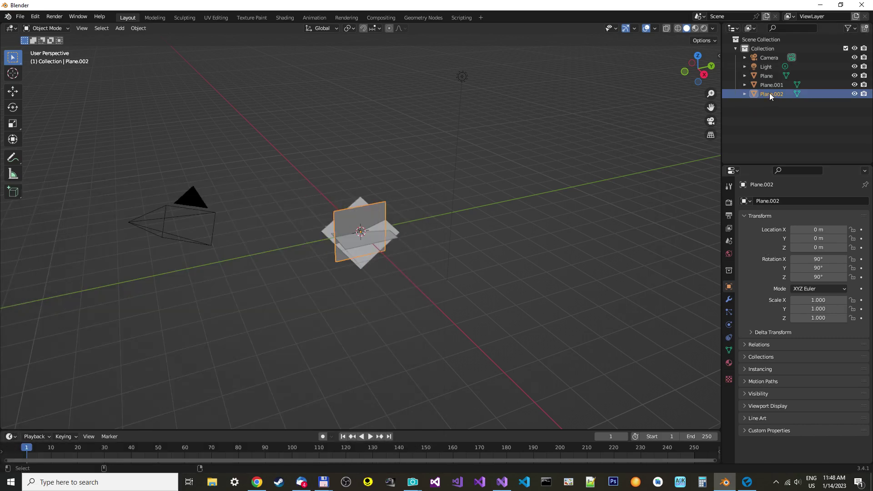
{"action": "key", "text": "ctrl+v"}
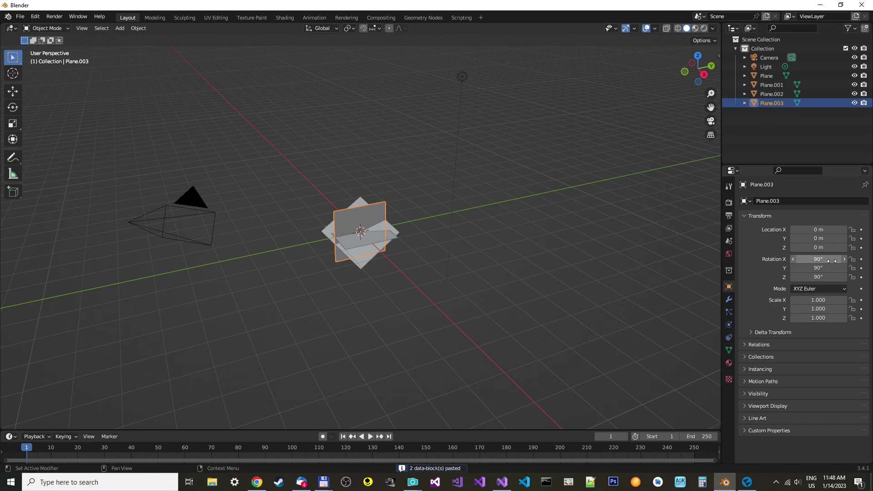
{"action": "left_click", "coordinate": [830, 259]}
{"action": "type", "text": "120"}
{"action": "key", "text": "Tab"}
{"action": "type", "text": "120"}
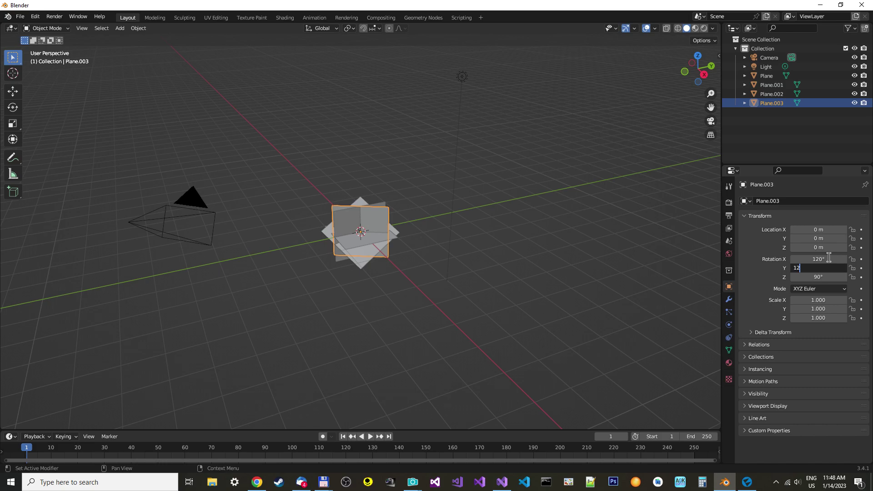
{"action": "key", "text": "Tab"}
{"action": "type", "text": "120"}
{"action": "key", "text": "Return"}
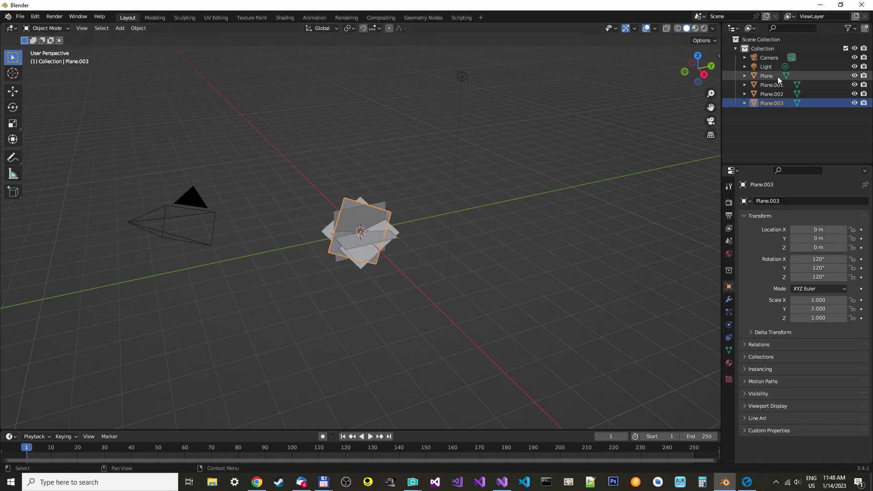
Step: Select Plane.002, Plane.001 and Plane.003 in turn to check their rotations
{"action": "left_click", "coordinate": [777, 94]}
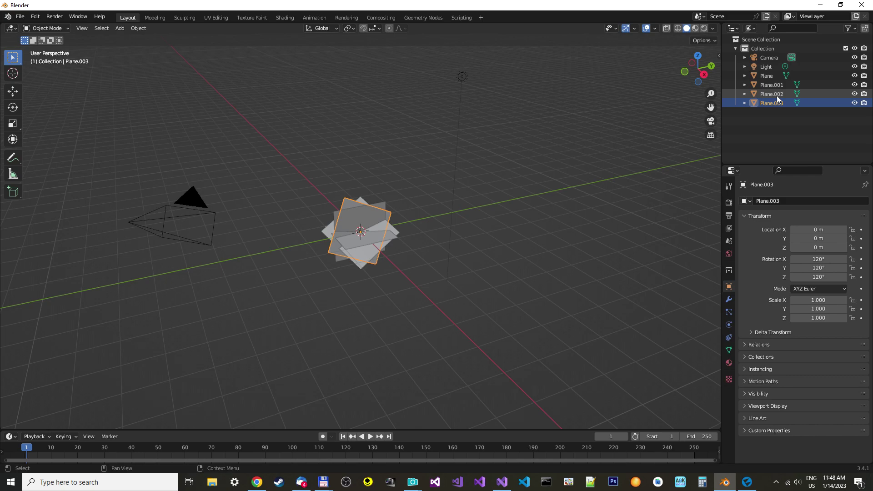
{"action": "left_click", "coordinate": [774, 84]}
{"action": "left_click", "coordinate": [770, 104]}
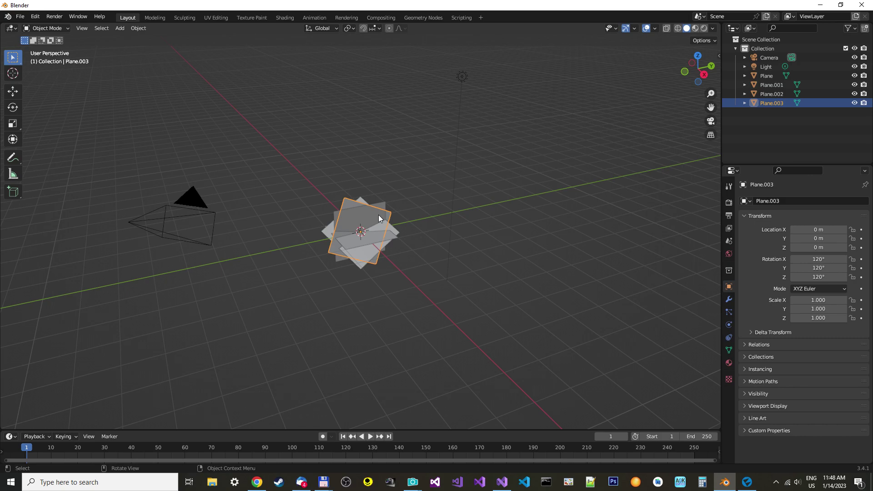
Step: Back in Flax, select the dark sphere and bring up its step2 material graph
{"action": "left_click", "coordinate": [747, 482]}
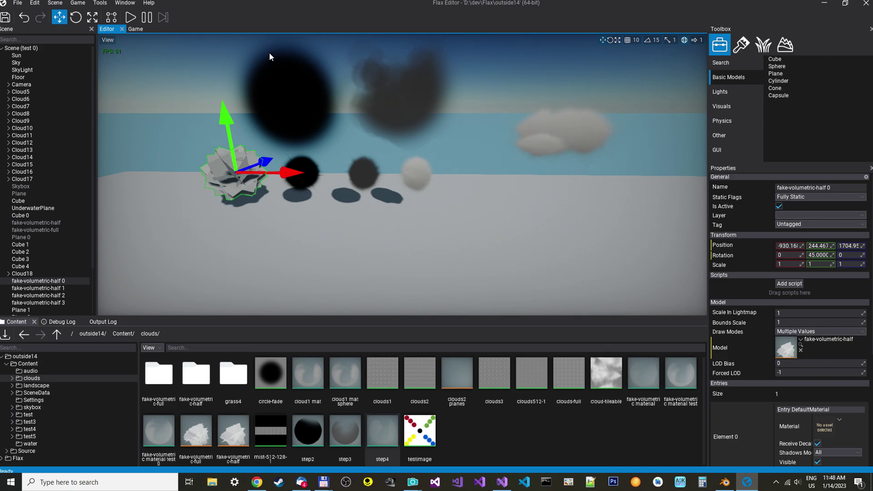
{"action": "left_click", "coordinate": [285, 85]}
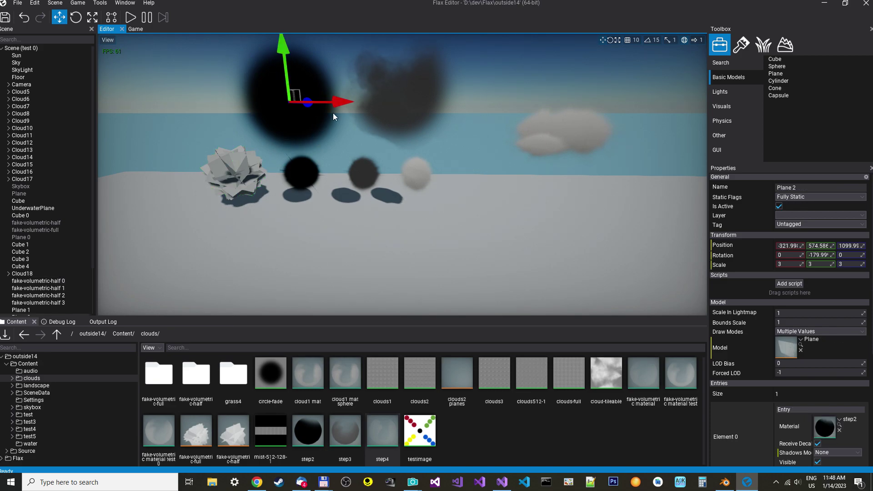
{"action": "double_click", "coordinate": [315, 427]}
{"action": "left_click_drag", "start_coordinate": [457, 99], "coordinate": [631, 112]}
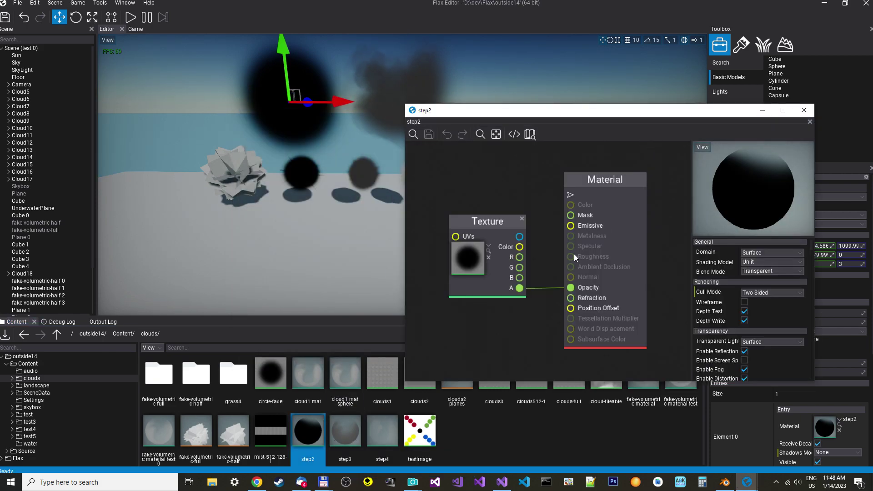
Step: Inspect step2's circle-fade opacity texture, then select the step3 material in Content
{"action": "double_click", "coordinate": [472, 258]}
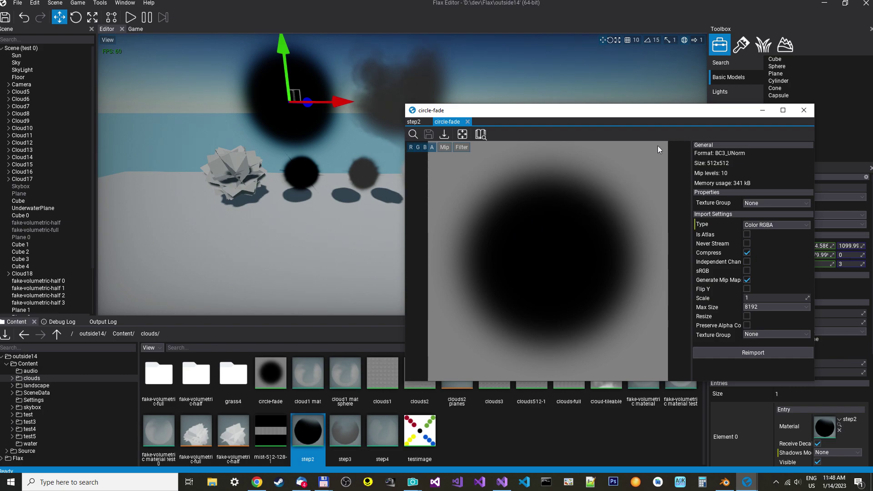
{"action": "left_click", "coordinate": [467, 121]}
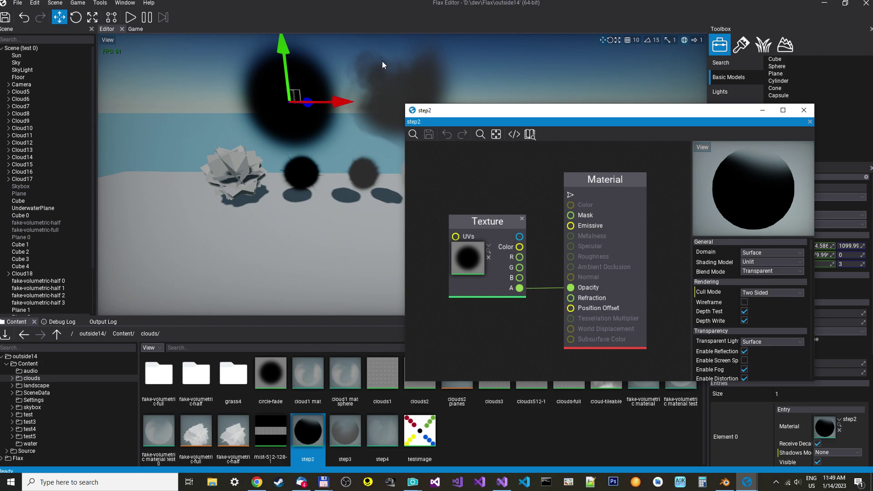
{"action": "left_click", "coordinate": [340, 435]}
Step: Bring up the step3 material graph and select its Time-to-Flipbook node chain
{"action": "double_click", "coordinate": [340, 435]}
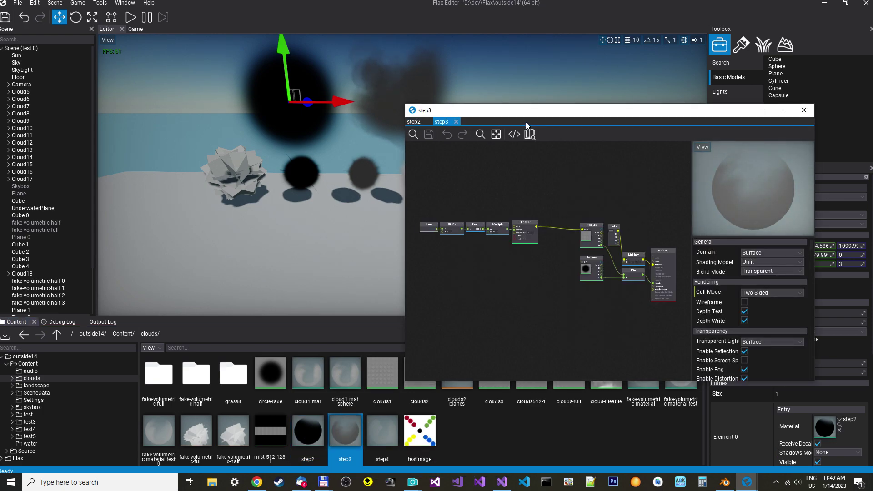
{"action": "left_click_drag", "start_coordinate": [530, 110], "coordinate": [542, 108]}
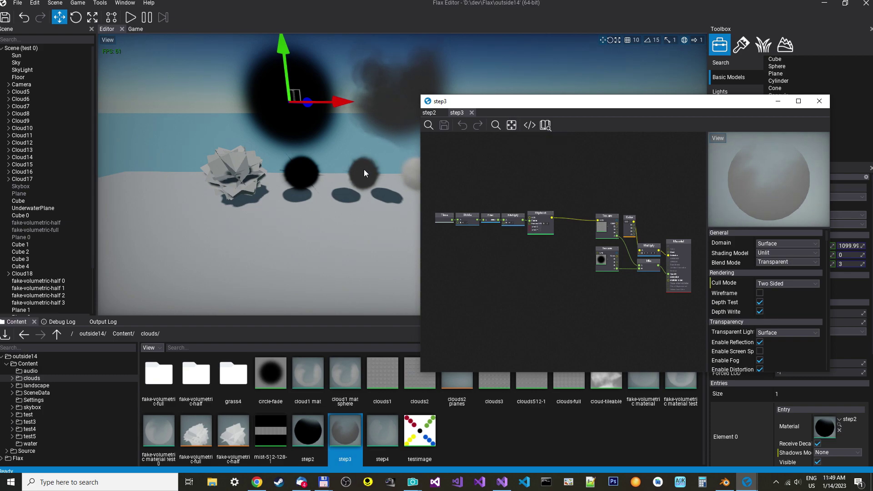
{"action": "right_click_drag", "start_coordinate": [363, 171], "coordinate": [377, 171]}
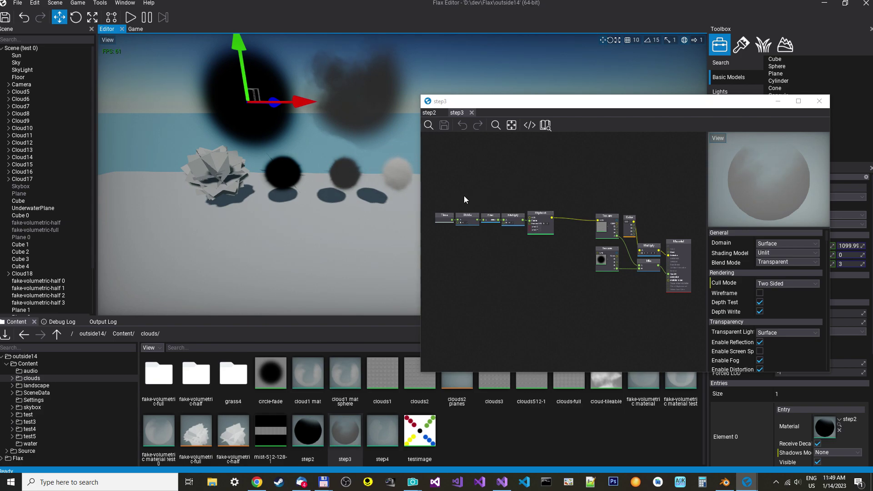
{"action": "left_click_drag", "start_coordinate": [431, 200], "coordinate": [576, 218]}
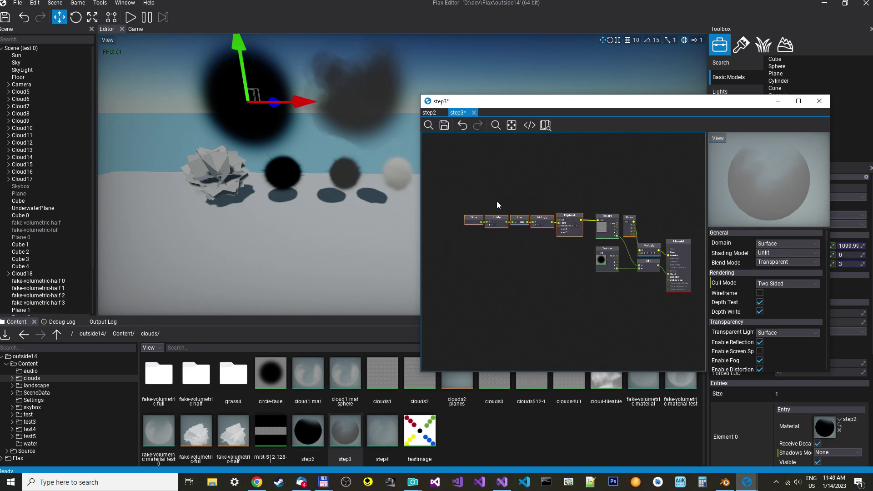
{"action": "scroll", "coordinate": [484, 198], "scroll_direction": "up", "scroll_amount": 2}
Step: Review the Time, Divide, Frac and Multiply nodes, then view the clouds1 texture atlas
{"action": "left_click", "coordinate": [485, 197]}
{"action": "scroll", "coordinate": [484, 210], "scroll_direction": "up", "scroll_amount": 4}
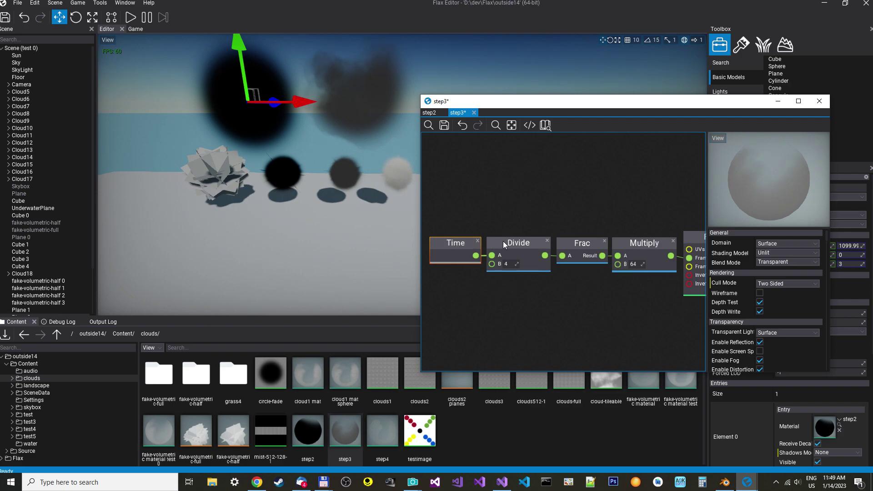
{"action": "left_click", "coordinate": [524, 243]}
{"action": "scroll", "coordinate": [750, 189], "scroll_direction": "down", "scroll_amount": 2}
{"action": "right_click_drag", "start_coordinate": [593, 276], "coordinate": [513, 279]}
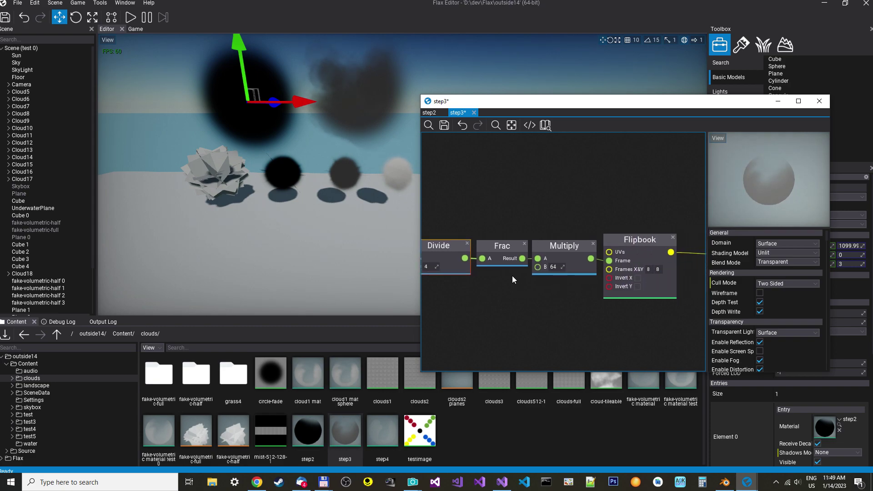
{"action": "left_click", "coordinate": [502, 244]}
{"action": "left_click", "coordinate": [554, 247]}
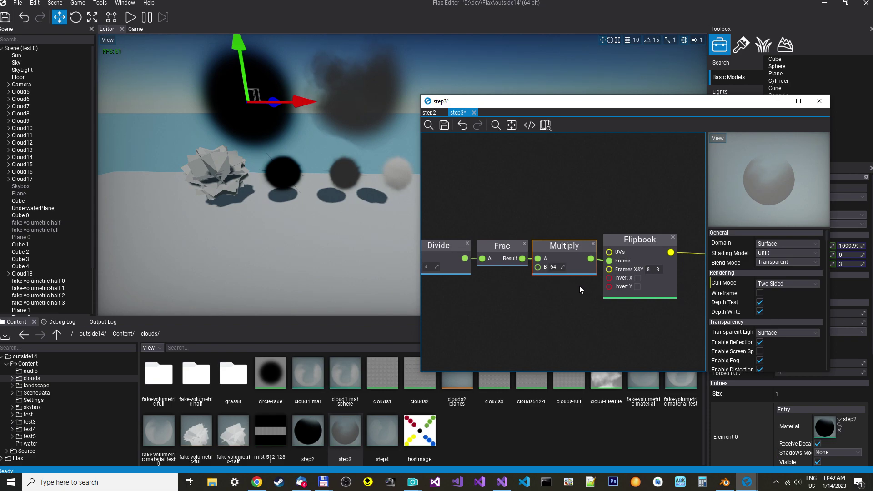
{"action": "right_click_drag", "start_coordinate": [579, 286], "coordinate": [494, 282]}
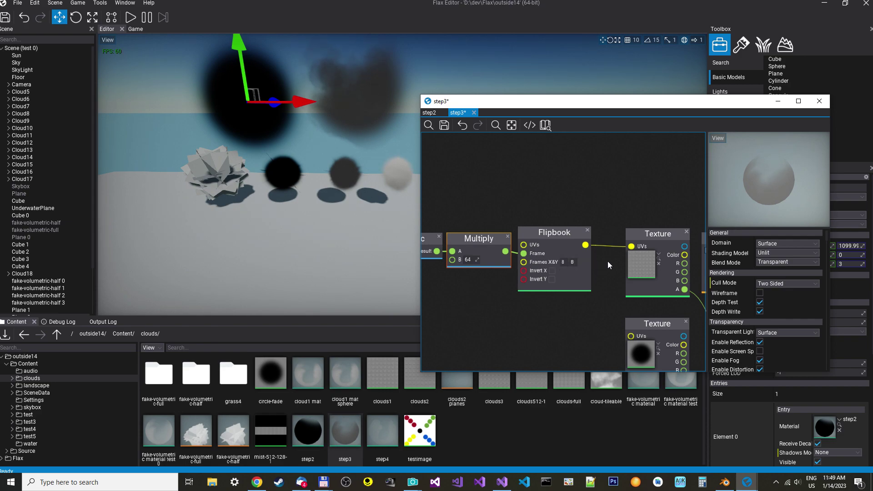
{"action": "double_click", "coordinate": [636, 261]}
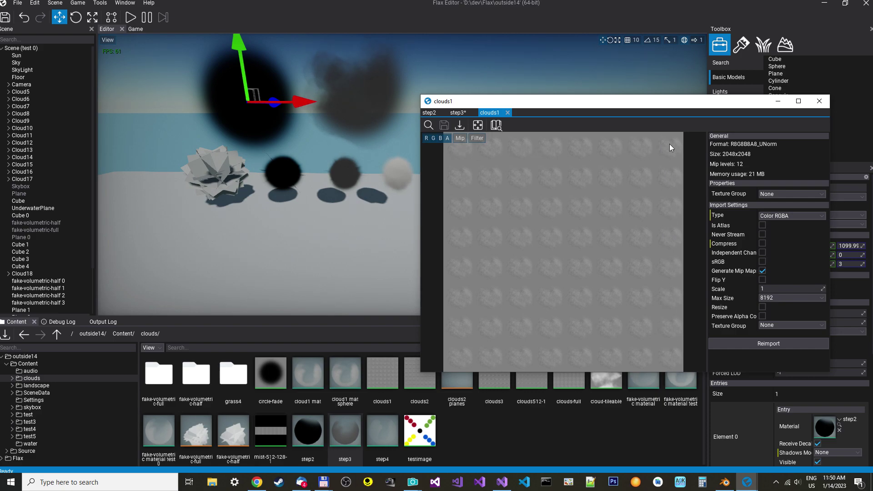
{"action": "left_click", "coordinate": [508, 112]}
{"action": "right_click_drag", "start_coordinate": [599, 202], "coordinate": [522, 184]}
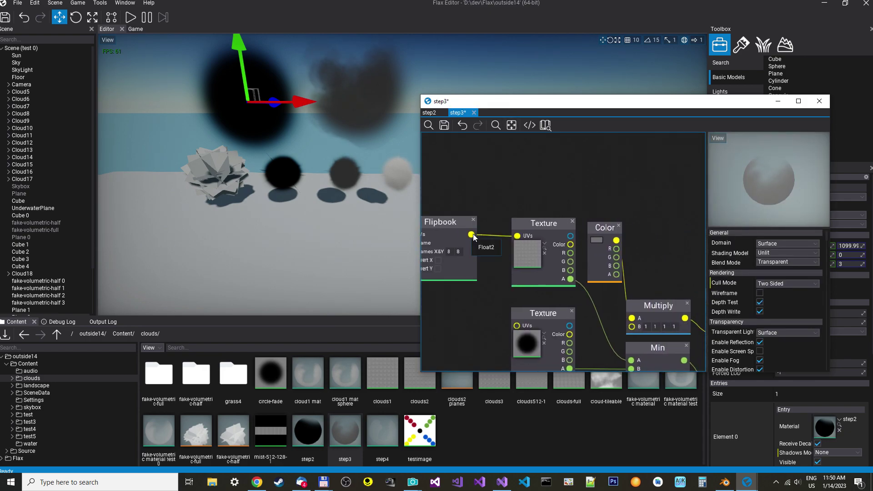
{"action": "right_click_drag", "start_coordinate": [576, 189], "coordinate": [549, 155]}
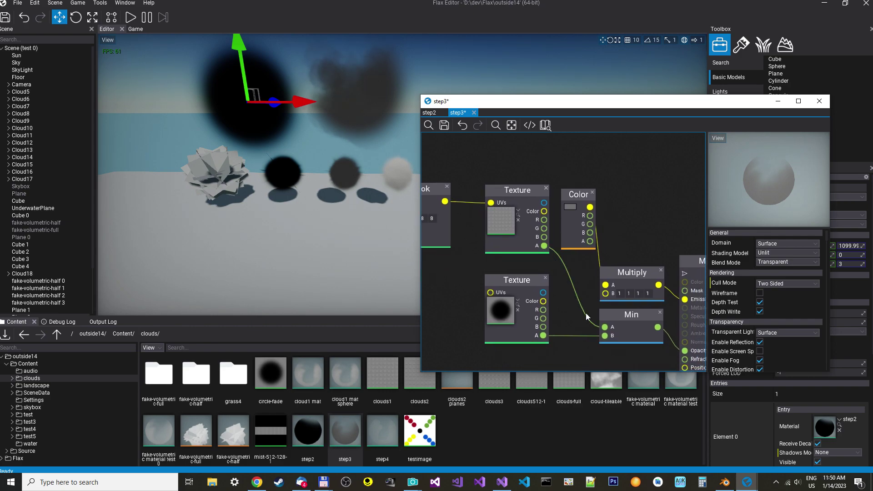
{"action": "left_click", "coordinate": [629, 317]}
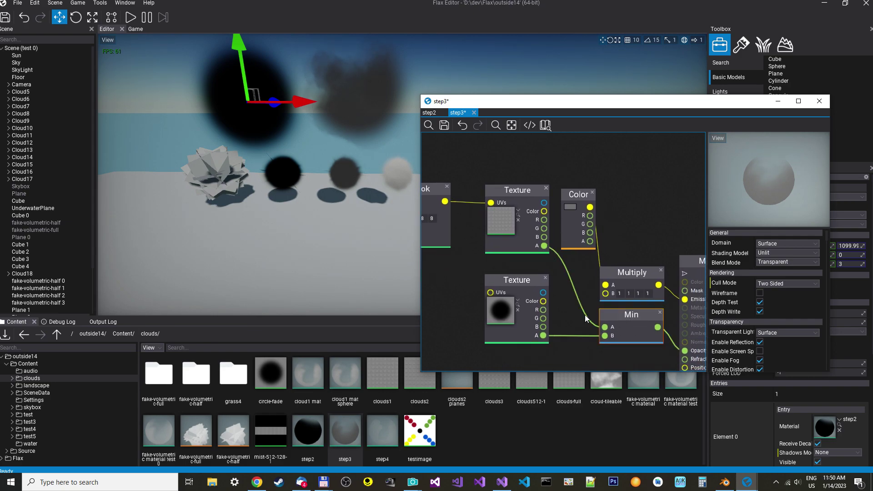
{"action": "left_click", "coordinate": [519, 280]}
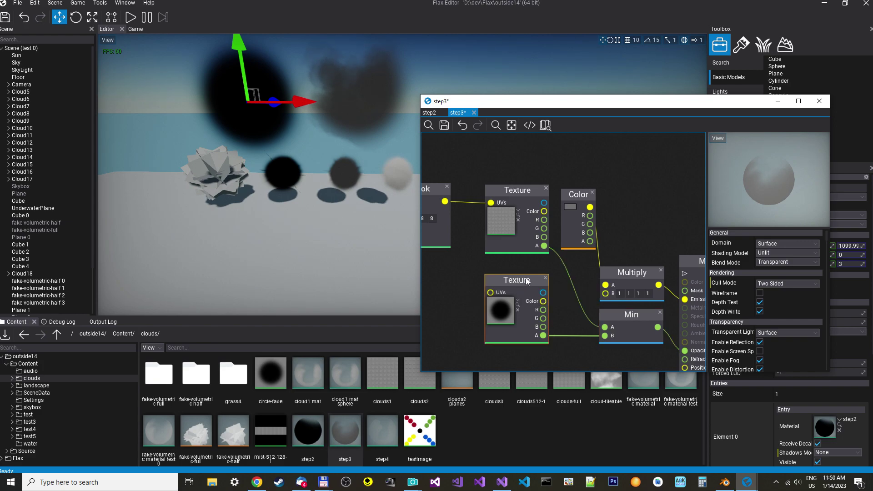
{"action": "left_click", "coordinate": [518, 188]}
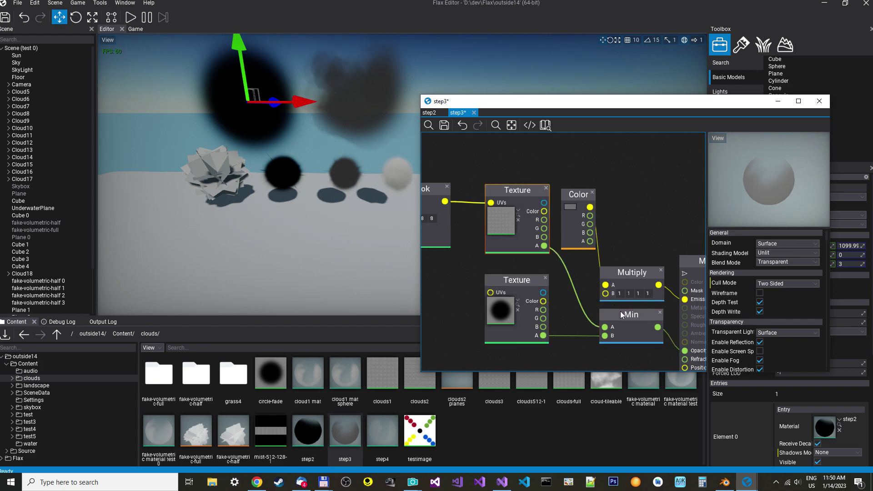
{"action": "left_click", "coordinate": [635, 325]}
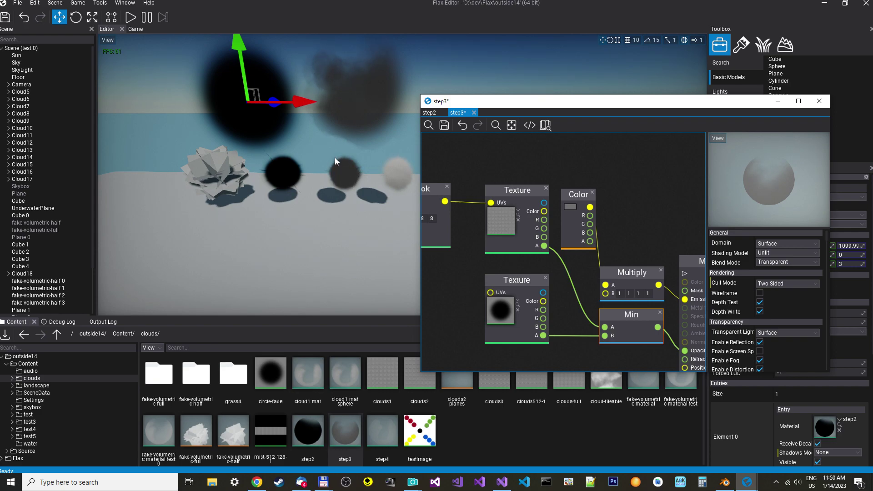
{"action": "right_click_drag", "start_coordinate": [643, 162], "coordinate": [634, 145]}
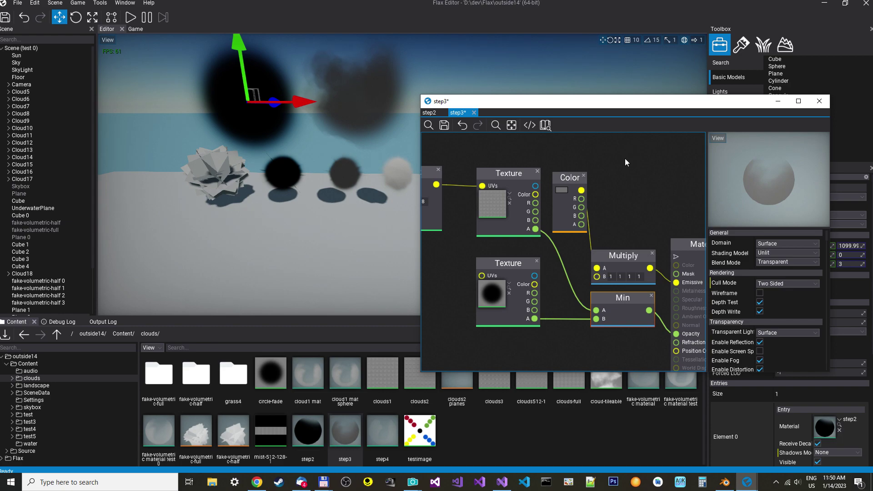
{"action": "scroll", "coordinate": [625, 159], "scroll_direction": "down", "scroll_amount": 5}
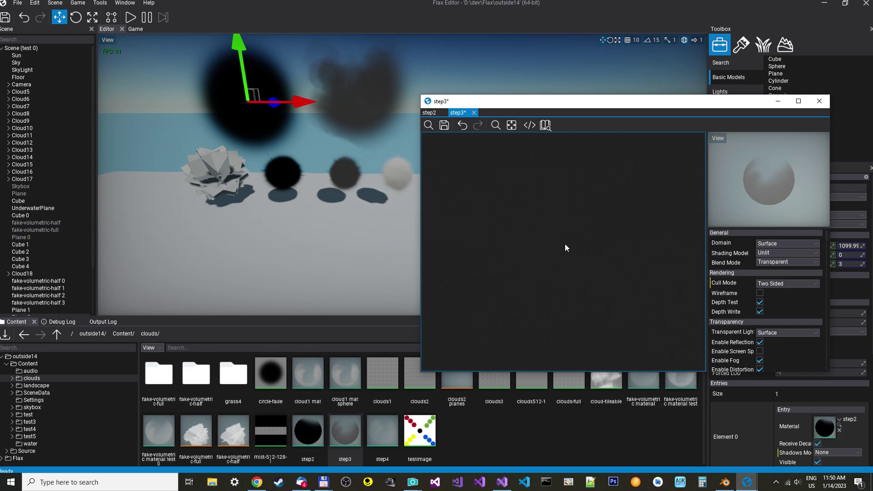
Step: Bring up the step4 material and inspect its Depth Fade and Min nodes feeding the output
{"action": "double_click", "coordinate": [386, 439]}
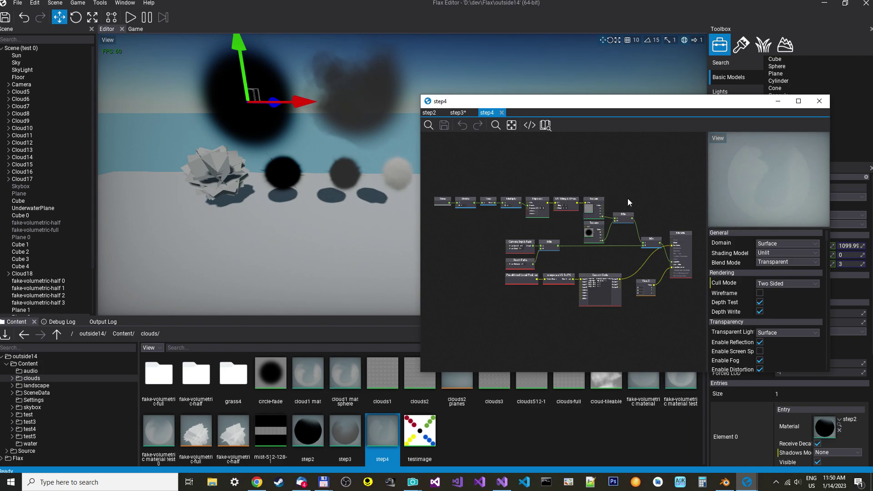
{"action": "right_click_drag", "start_coordinate": [656, 182], "coordinate": [651, 174]}
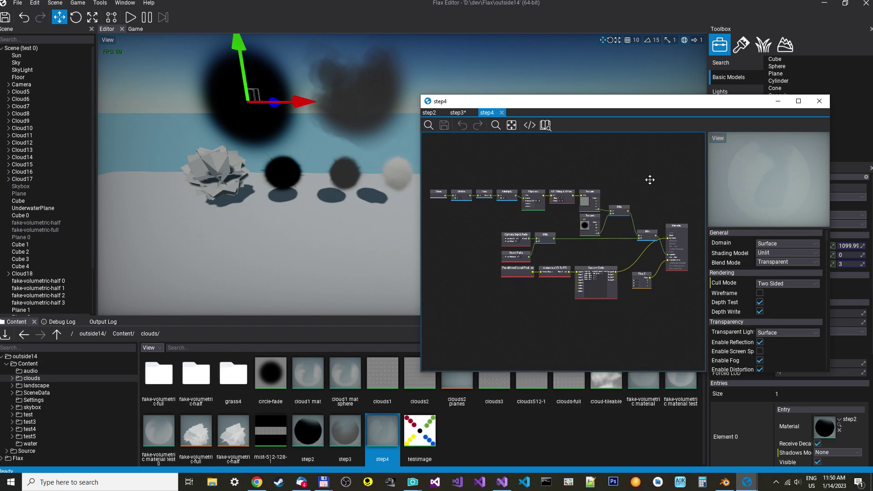
{"action": "scroll", "coordinate": [569, 248], "scroll_direction": "up", "scroll_amount": 1}
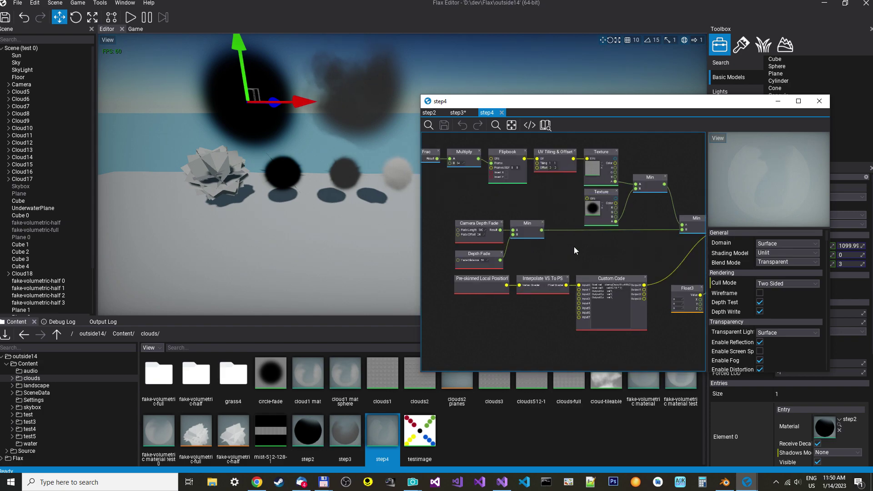
{"action": "scroll", "coordinate": [574, 246], "scroll_direction": "up", "scroll_amount": 2}
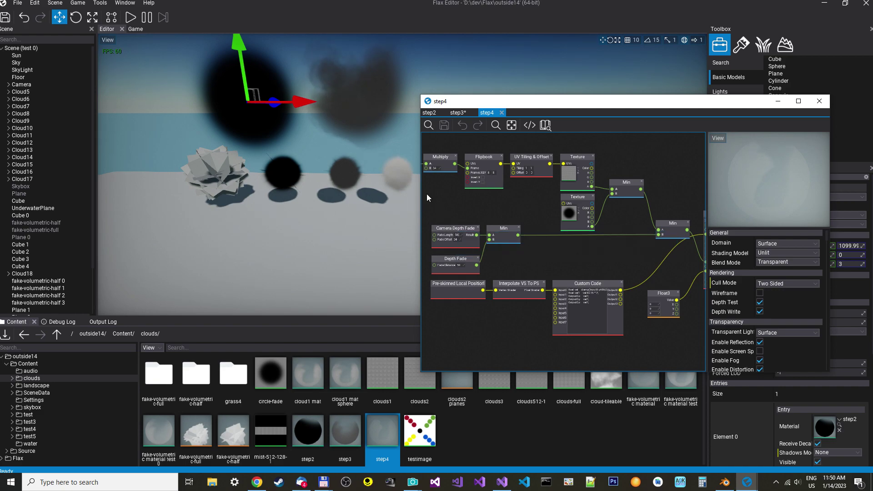
{"action": "left_click", "coordinate": [454, 264]}
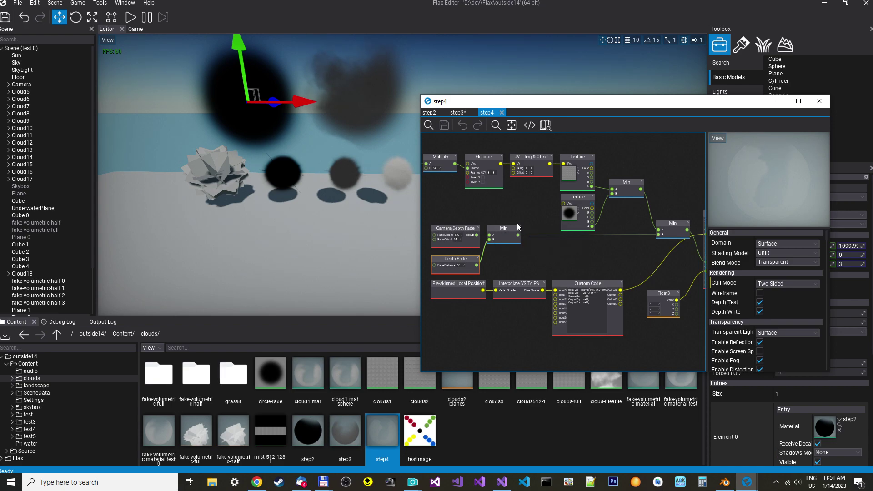
{"action": "right_click_drag", "start_coordinate": [622, 269], "coordinate": [533, 272]}
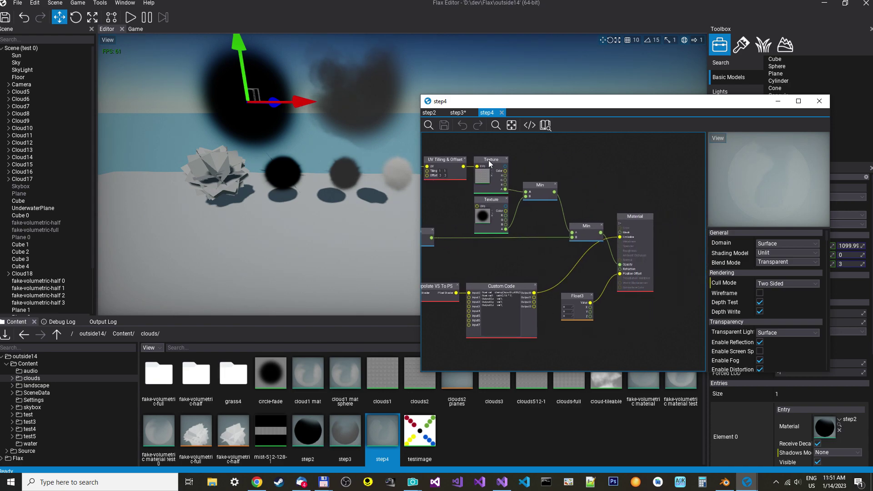
{"action": "left_click", "coordinate": [587, 226]}
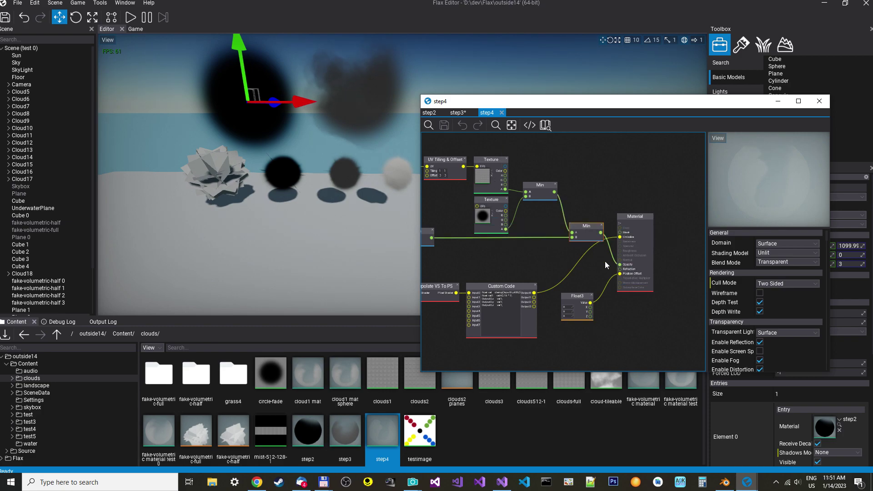
{"action": "right_click_drag", "start_coordinate": [515, 256], "coordinate": [602, 248]}
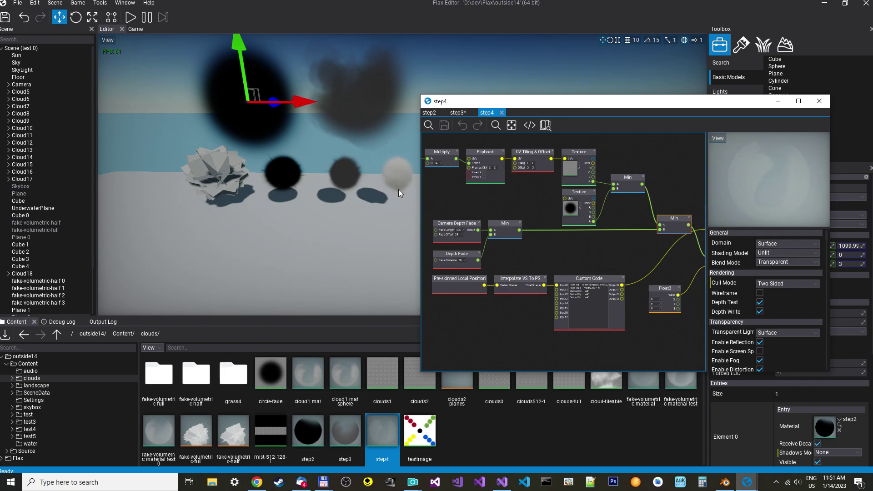
{"action": "scroll", "coordinate": [498, 257], "scroll_direction": "up", "scroll_amount": 3}
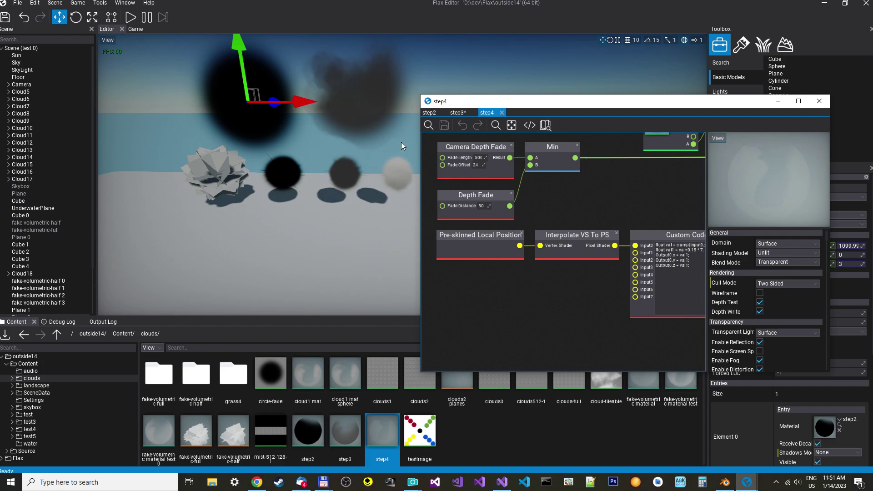
{"action": "right_click_drag", "start_coordinate": [590, 275], "coordinate": [479, 263]}
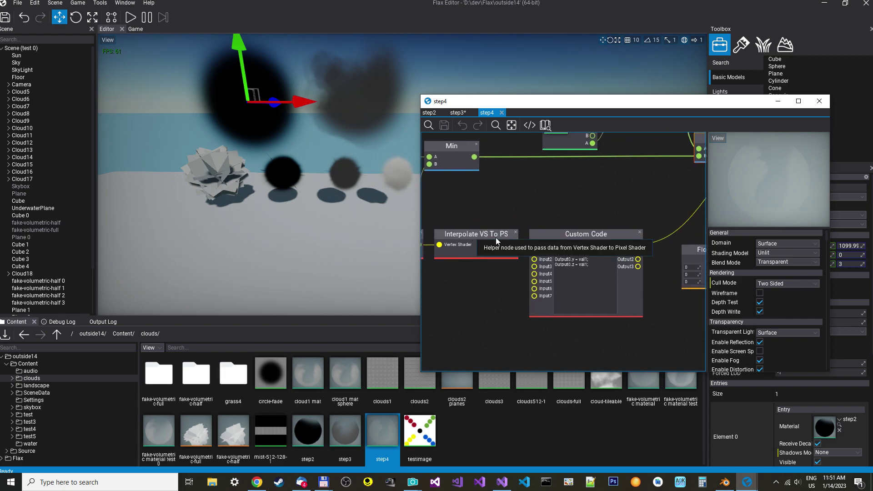
{"action": "right_click_drag", "start_coordinate": [499, 286], "coordinate": [448, 278]}
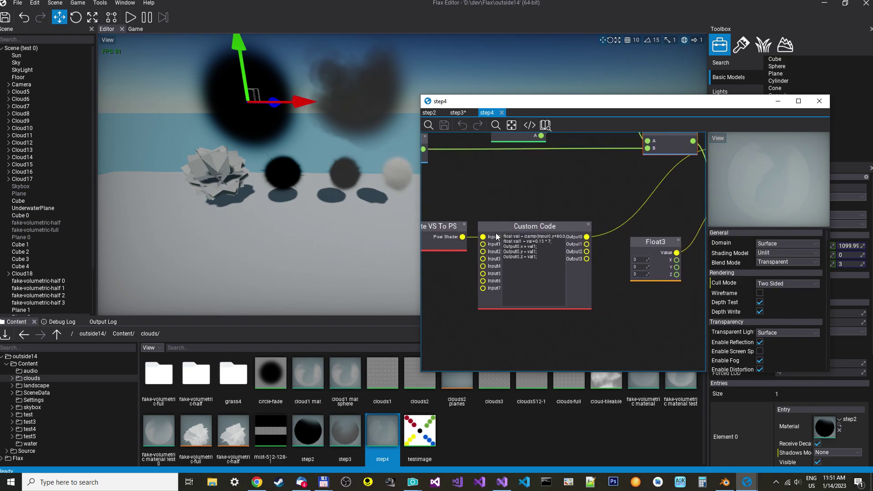
{"action": "left_click", "coordinate": [537, 226]}
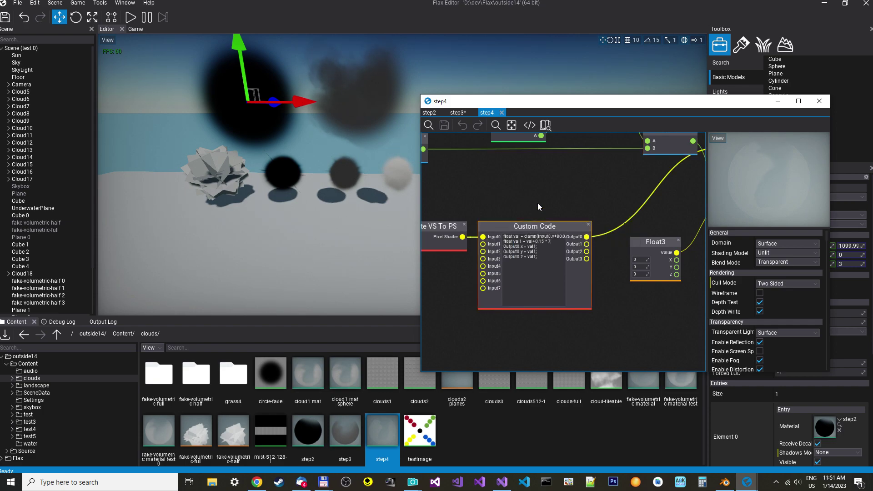
{"action": "scroll", "coordinate": [524, 241], "scroll_direction": "up", "scroll_amount": 3}
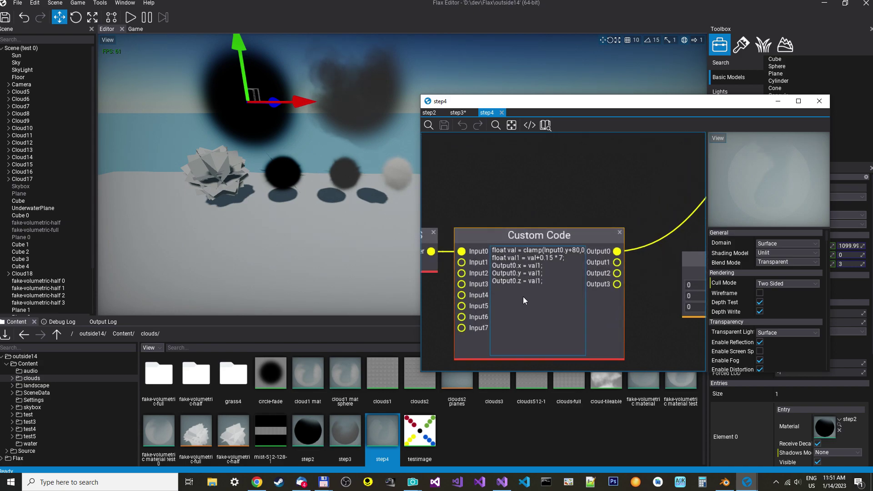
{"action": "key", "text": "Right"}
{"action": "key", "text": "Right"}
{"action": "key", "text": "Right"}
{"action": "key", "text": "Right"}
{"action": "key", "text": "Right"}
{"action": "key", "text": "Right"}
{"action": "key", "text": "Right"}
{"action": "key", "text": "Right"}
{"action": "key", "text": "Right"}
{"action": "key", "text": "Right"}
{"action": "key", "text": "Right"}
{"action": "key", "text": "Right"}
{"action": "key", "text": "Right"}
{"action": "key", "text": "Right"}
{"action": "key", "text": "Right"}
{"action": "key", "text": "Right"}
{"action": "key", "text": "Right"}
{"action": "key", "text": "Right"}
{"action": "key", "text": "Right"}
{"action": "key", "text": "Right"}
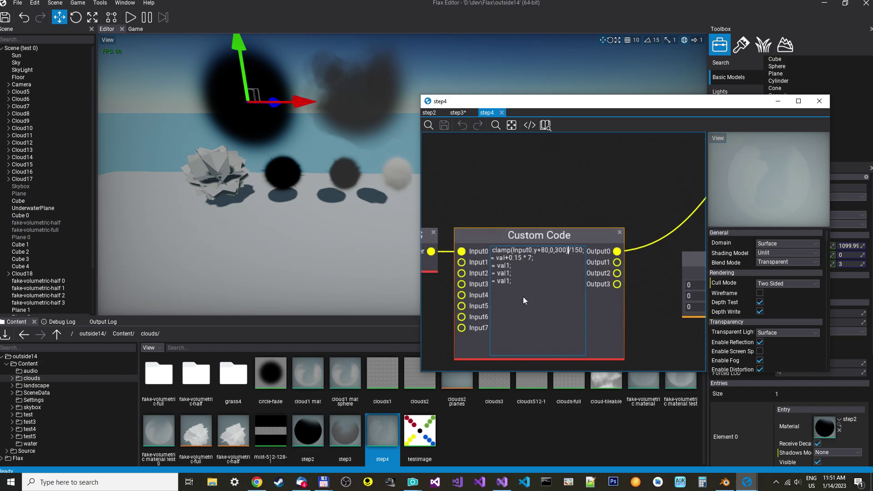
{"action": "key", "text": "Left"}
{"action": "key", "text": "Left"}
{"action": "key", "text": "Left"}
{"action": "key", "text": "Left"}
{"action": "key", "text": "Left"}
{"action": "key", "text": "Left"}
{"action": "key", "text": "Left"}
{"action": "key", "text": "Left"}
{"action": "key", "text": "Left"}
{"action": "key", "text": "Left"}
{"action": "key", "text": "Left"}
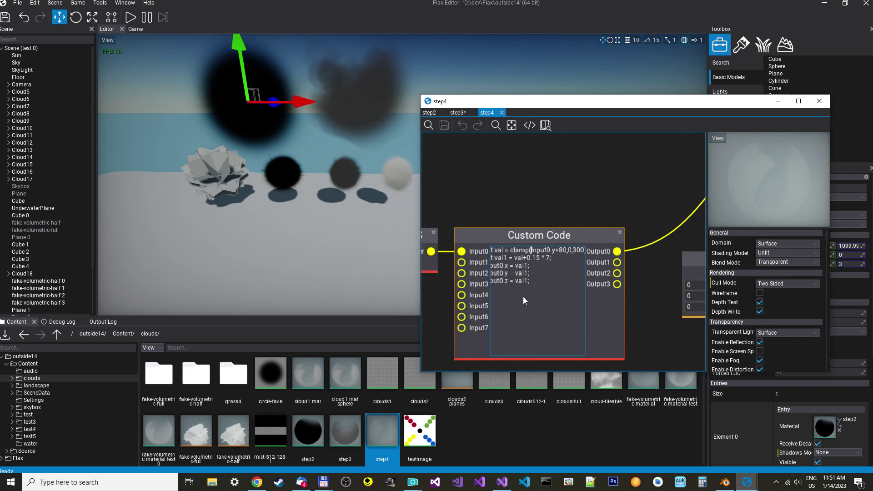
{"action": "key", "text": "Right"}
{"action": "key", "text": "Right"}
{"action": "key", "text": "Right"}
{"action": "key", "text": "Right"}
{"action": "key", "text": "Right"}
{"action": "key", "text": "Right"}
{"action": "key", "text": "Right"}
{"action": "key", "text": "Right"}
{"action": "key", "text": "Right"}
{"action": "key", "text": "Right"}
{"action": "type", "text": ",300)"}
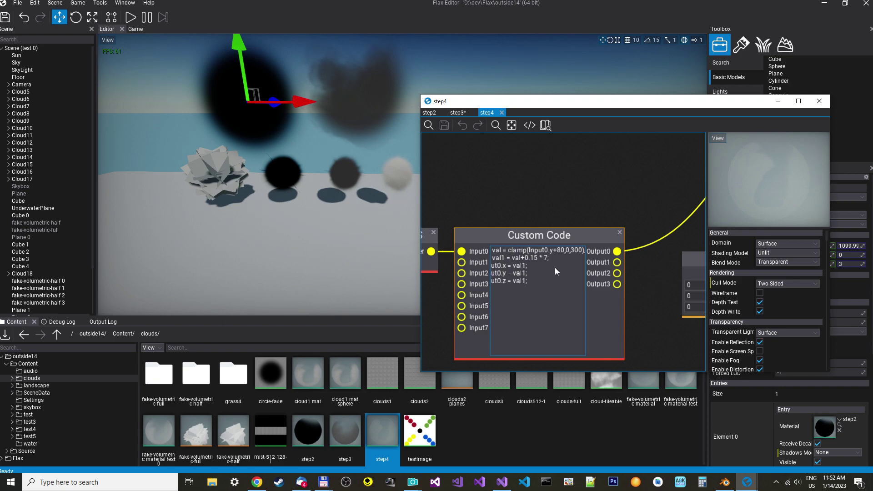
{"action": "type", "text": "/150"}
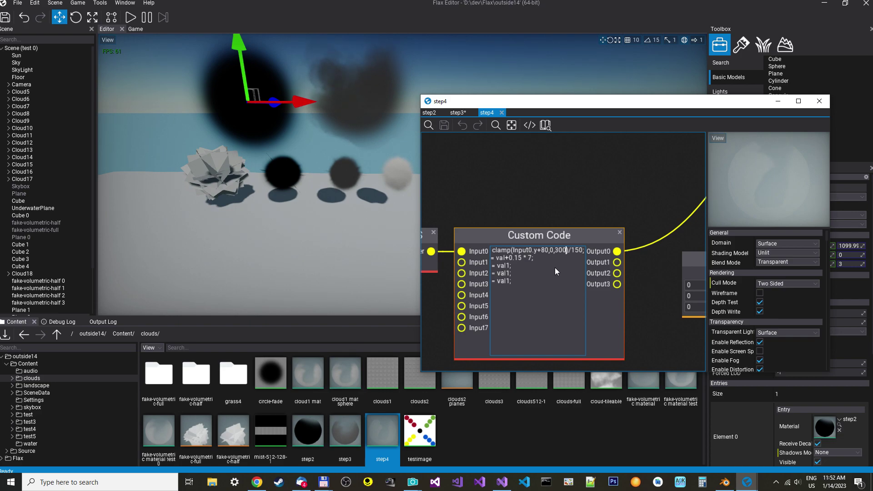
{"action": "key", "text": "Home"}
{"action": "key", "text": "Home"}
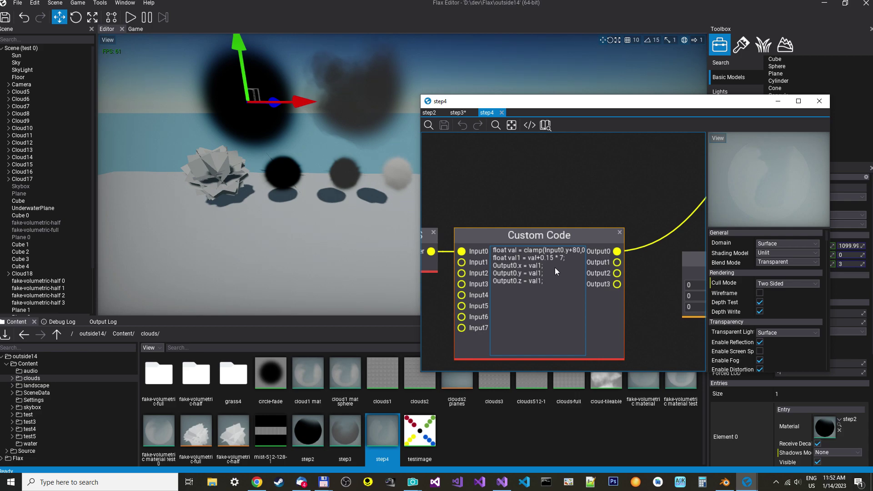
Step: Move the zero-valued Float3 node up beside the Material node's Position Offset input
{"action": "right_click_drag", "start_coordinate": [656, 155], "coordinate": [478, 237]}
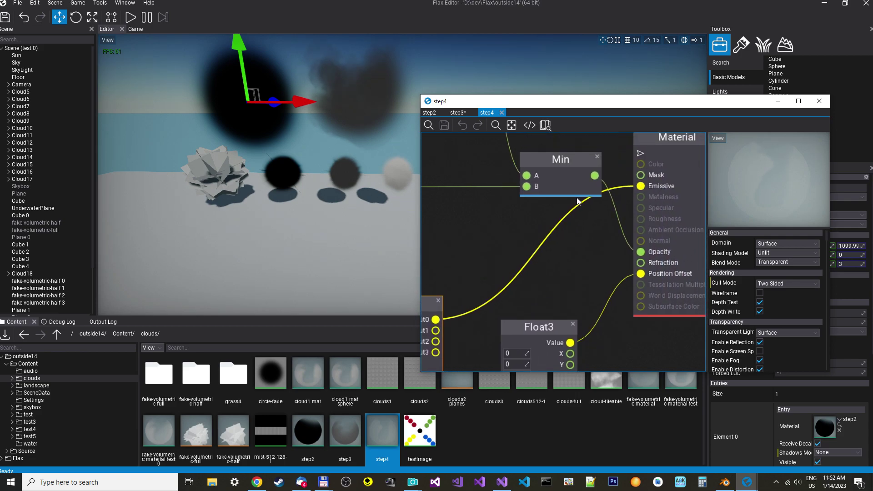
{"action": "right_click_drag", "start_coordinate": [563, 281], "coordinate": [575, 216]}
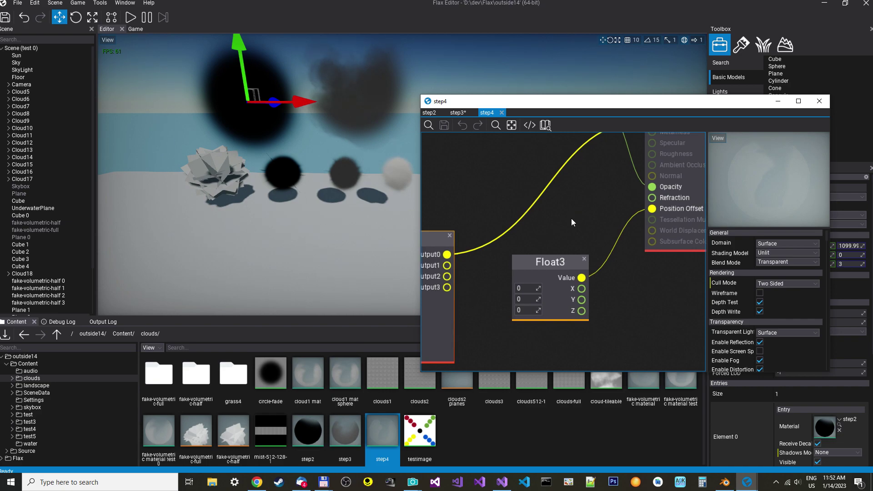
{"action": "right_click_drag", "start_coordinate": [506, 204], "coordinate": [645, 179]}
{"action": "right_click_drag", "start_coordinate": [510, 187], "coordinate": [639, 178]}
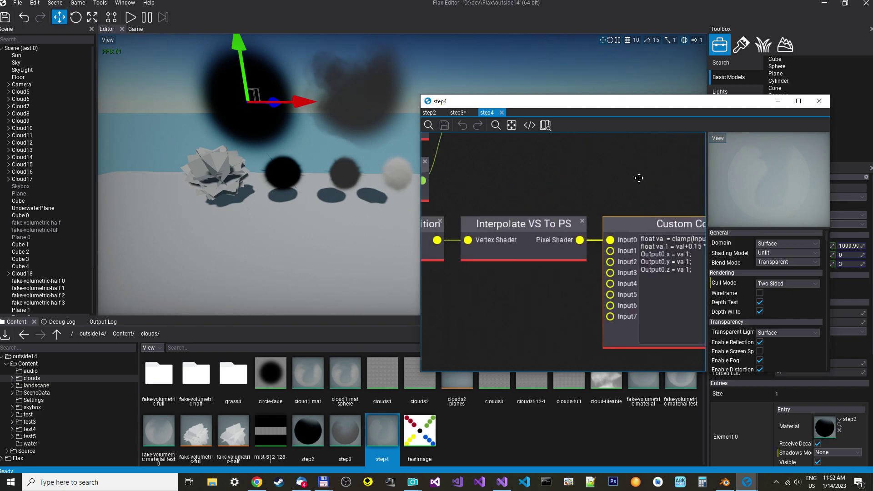
{"action": "left_click", "coordinate": [429, 225]}
{"action": "right_click_drag", "start_coordinate": [637, 171], "coordinate": [523, 172]}
{"action": "right_click_drag", "start_coordinate": [693, 157], "coordinate": [502, 157]}
{"action": "right_click_drag", "start_coordinate": [627, 186], "coordinate": [581, 181]}
{"action": "left_click_drag", "start_coordinate": [528, 245], "coordinate": [551, 199]}
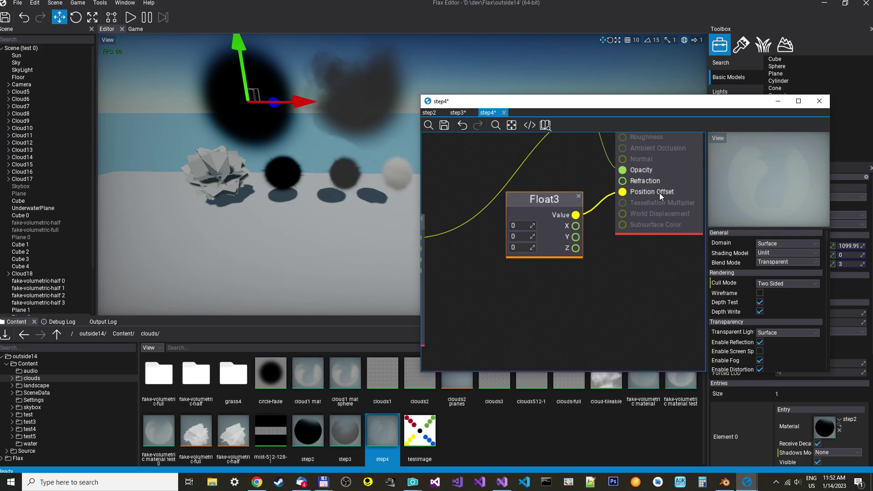
{"action": "scroll", "coordinate": [655, 193], "scroll_direction": "down", "scroll_amount": 2}
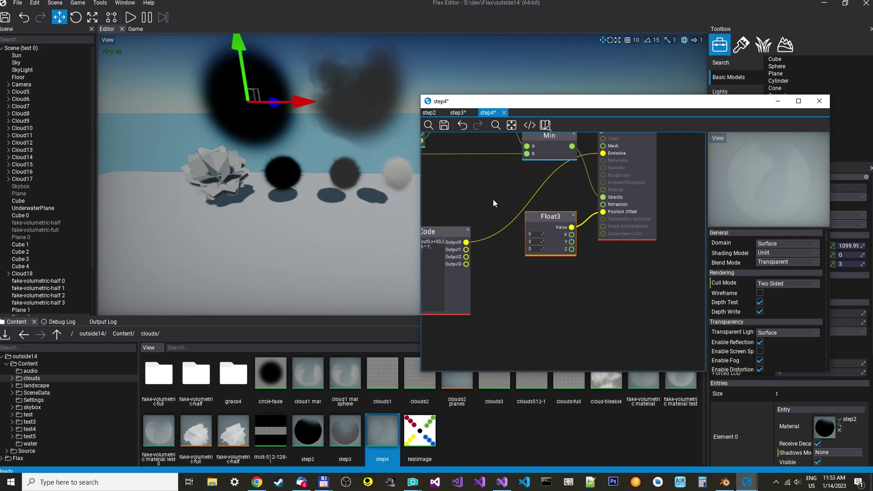
{"action": "right_click_drag", "start_coordinate": [492, 199], "coordinate": [597, 183]}
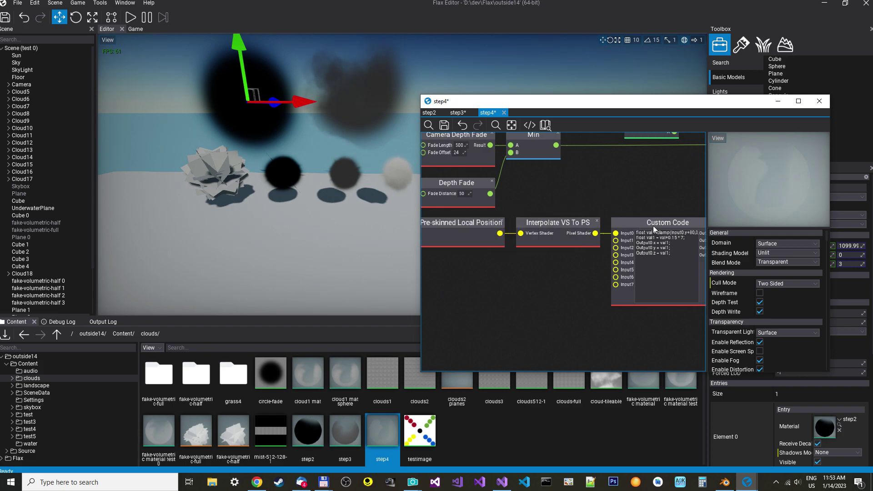
{"action": "right_click_drag", "start_coordinate": [672, 187], "coordinate": [545, 232]}
Step: Close the material editor, answering Yes to save both step3 and step4
{"action": "scroll", "coordinate": [545, 234], "scroll_direction": "down", "scroll_amount": 4}
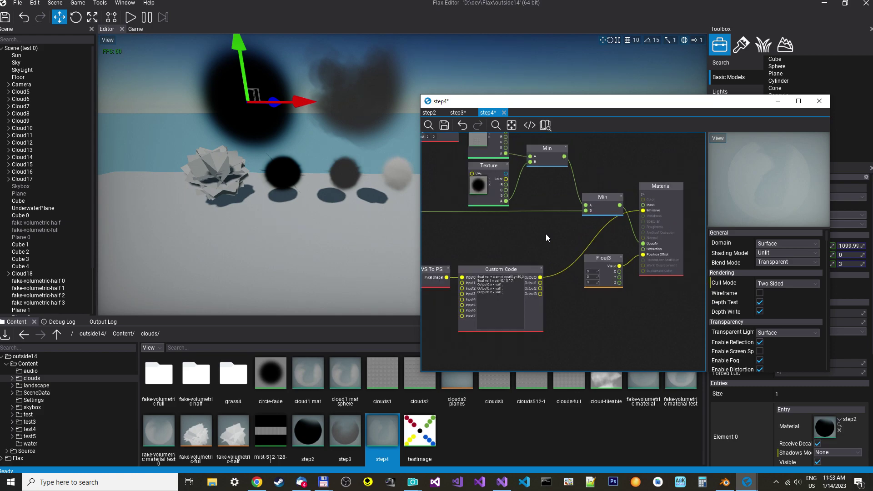
{"action": "scroll", "coordinate": [542, 243], "scroll_direction": "down", "scroll_amount": 3}
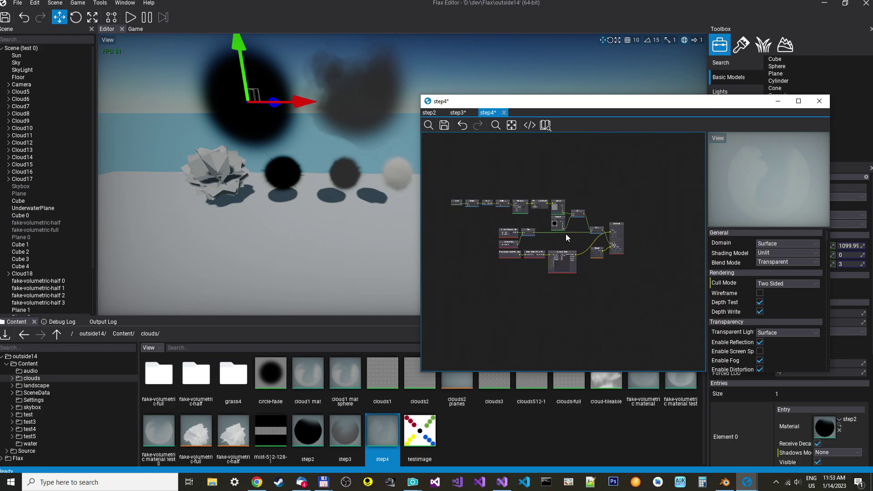
{"action": "right_click_drag", "start_coordinate": [565, 238], "coordinate": [593, 242]}
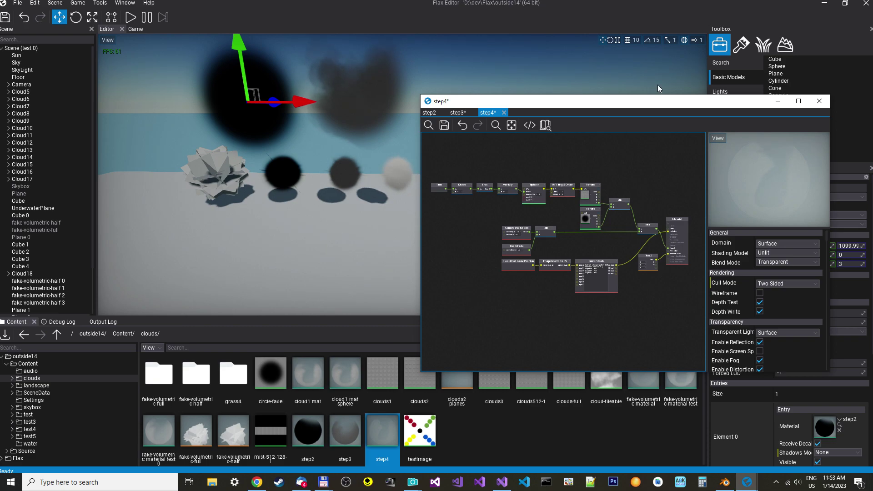
{"action": "left_click", "coordinate": [819, 101]}
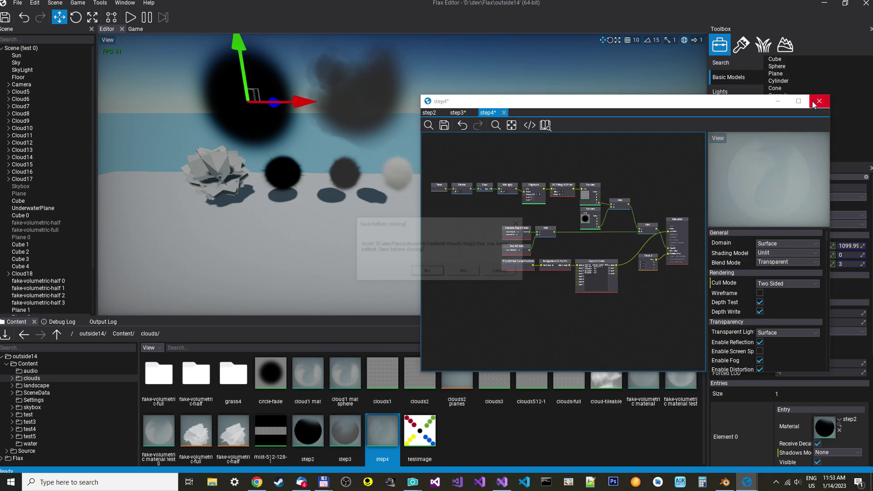
{"action": "left_click", "coordinate": [427, 272]}
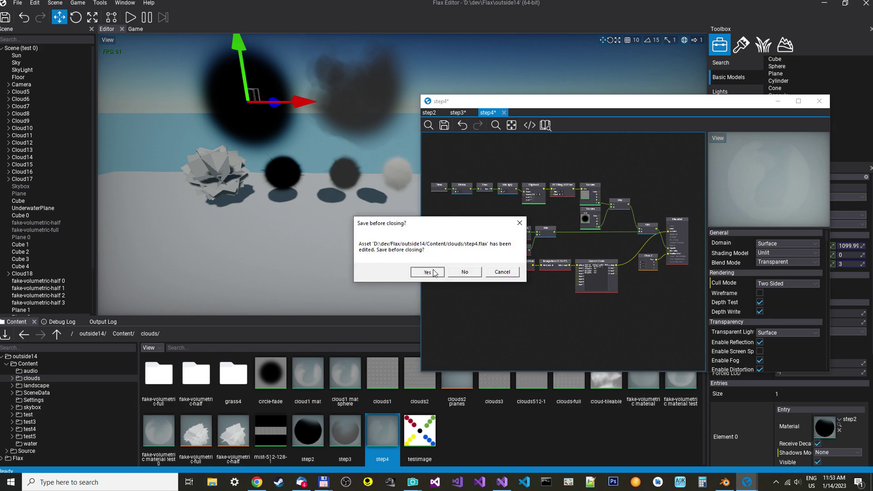
{"action": "left_click", "coordinate": [428, 272]}
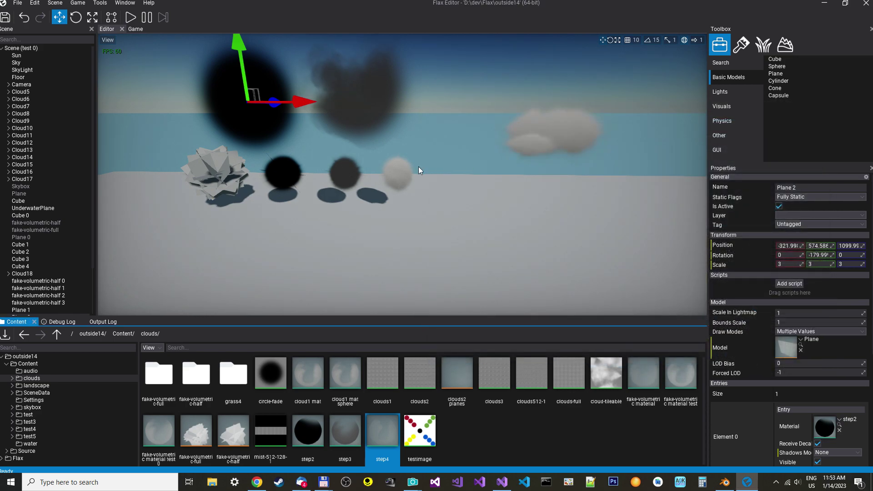
Step: Duplicate the cloud sphere, scale the copy to 2 on X and Z, and move it farther away
{"action": "left_click", "coordinate": [401, 174]}
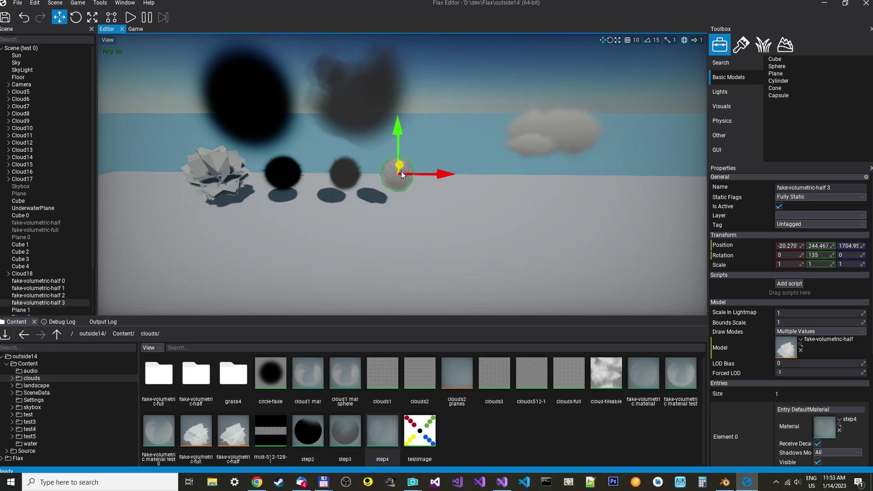
{"action": "left_click_drag", "start_coordinate": [442, 174], "coordinate": [511, 176], "text": "shift"}
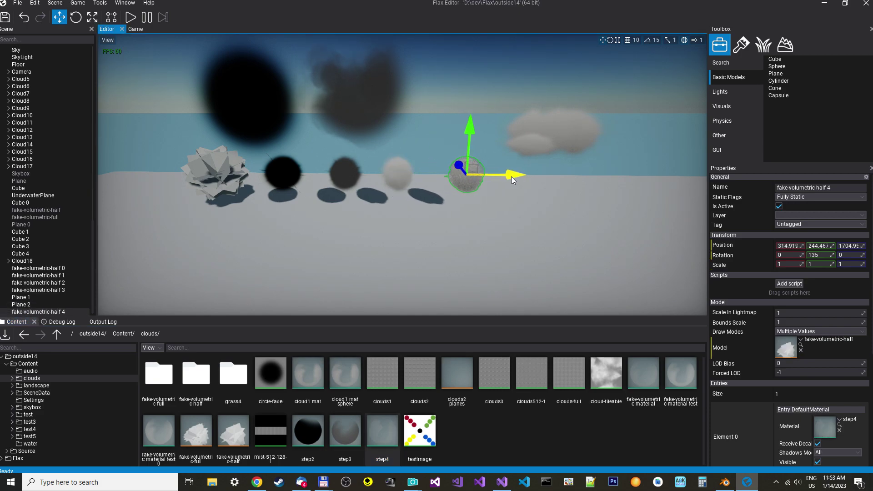
{"action": "left_click", "coordinate": [790, 263]}
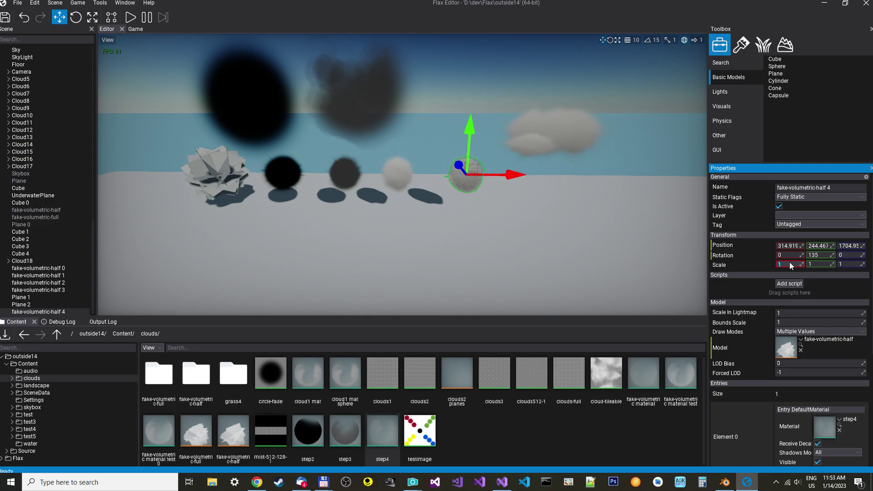
{"action": "type", "text": "2"}
{"action": "key", "text": "Tab"}
{"action": "key", "text": "Tab"}
{"action": "type", "text": "2"}
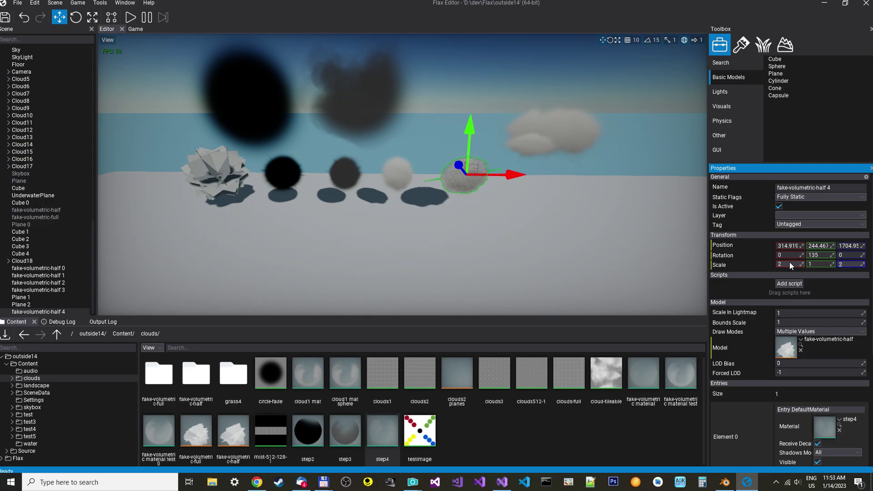
{"action": "key", "text": "Return"}
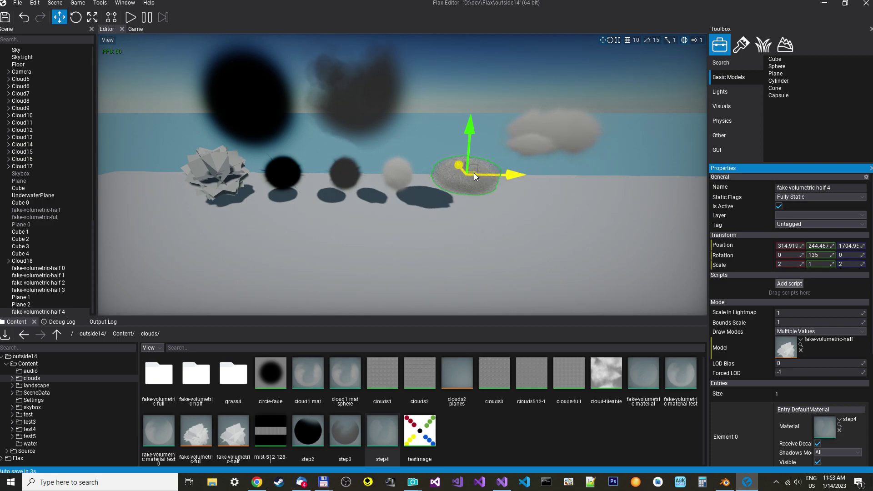
{"action": "left_click_drag", "start_coordinate": [473, 173], "coordinate": [464, 151]}
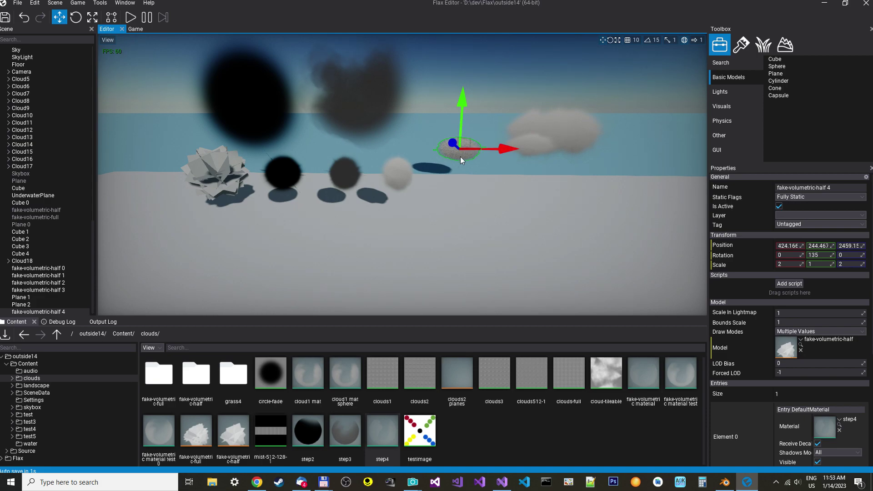
Step: Make a second copy of the cloud sphere and place it beside the widened cloud
{"action": "left_click", "coordinate": [407, 172]}
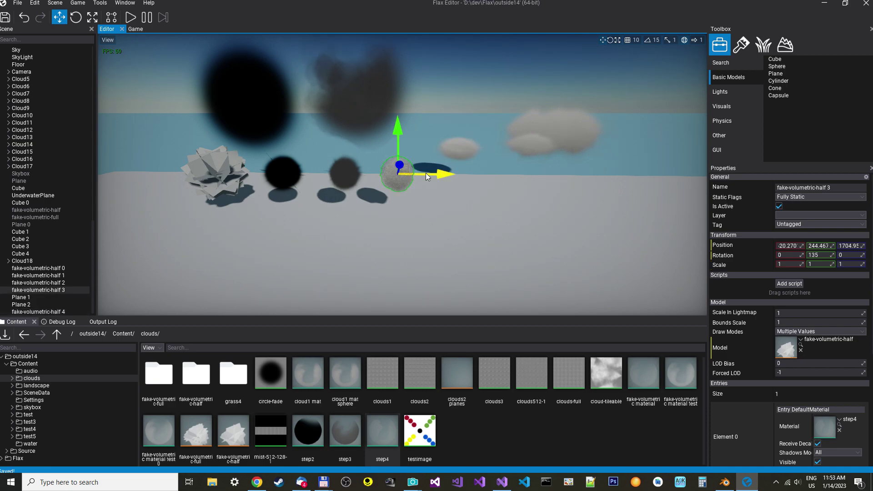
{"action": "key", "text": "ctrl+d"}
{"action": "left_click_drag", "start_coordinate": [440, 174], "coordinate": [506, 178]}
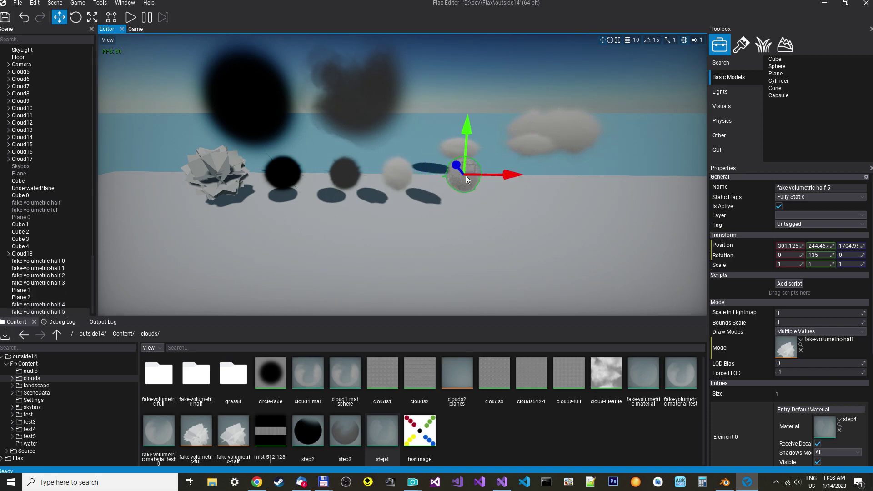
{"action": "key", "text": "w"}
{"action": "right_click_drag", "start_coordinate": [469, 176], "coordinate": [473, 179]}
{"action": "key", "text": "s"}
{"action": "left_click_drag", "start_coordinate": [457, 205], "coordinate": [429, 135]}
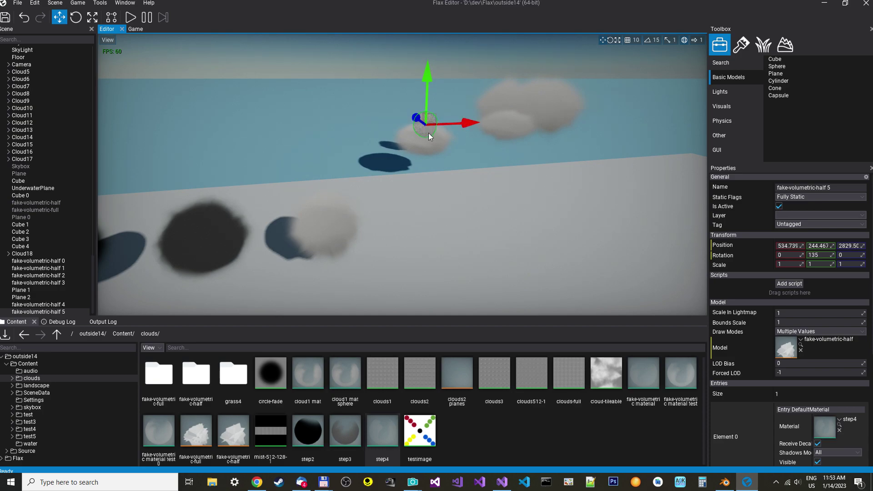
{"action": "key", "text": "w"}
{"action": "right_click_drag", "start_coordinate": [428, 135], "coordinate": [431, 139]}
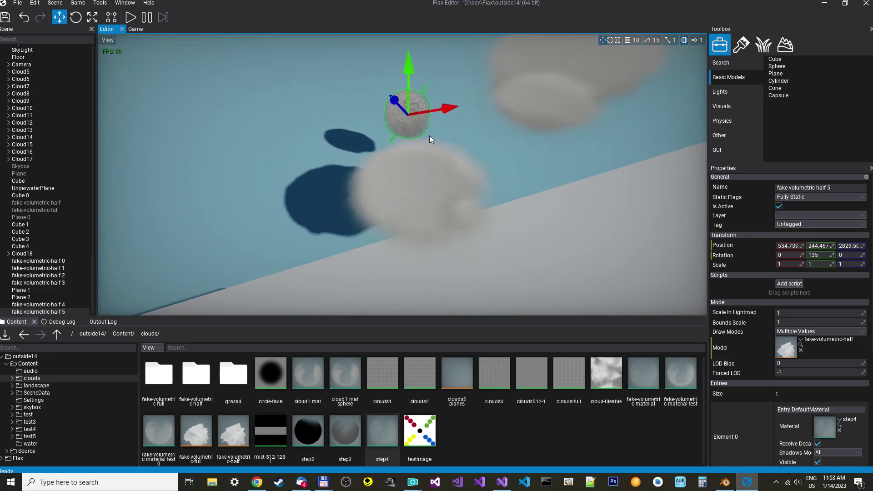
{"action": "left_click_drag", "start_coordinate": [412, 114], "coordinate": [418, 139]}
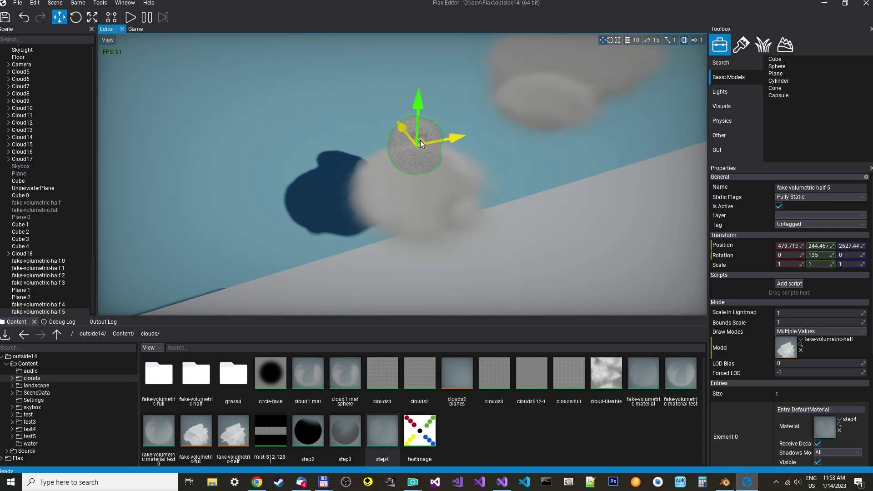
{"action": "left_click_drag", "start_coordinate": [421, 141], "coordinate": [425, 146]}
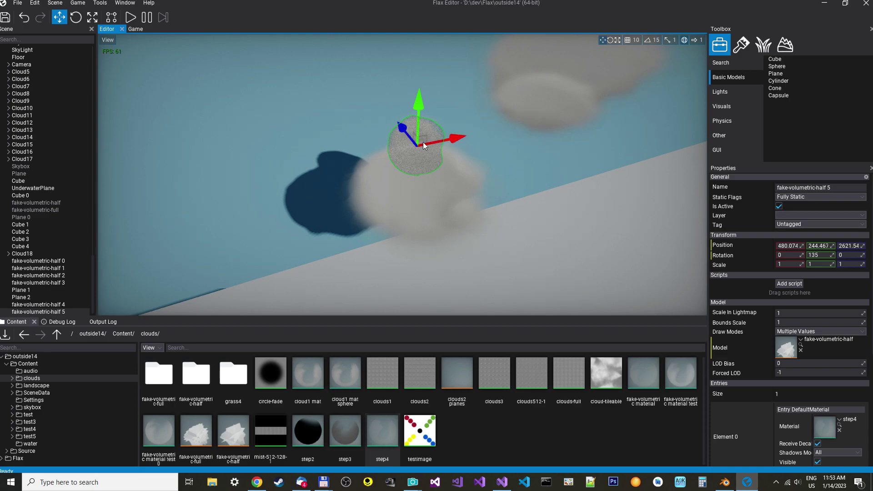
Step: Set the second copy's Shadows Mode to None, then select the widened copy's Shadows Mode dropdown
{"action": "left_click", "coordinate": [825, 452]}
{"action": "left_click", "coordinate": [833, 414]}
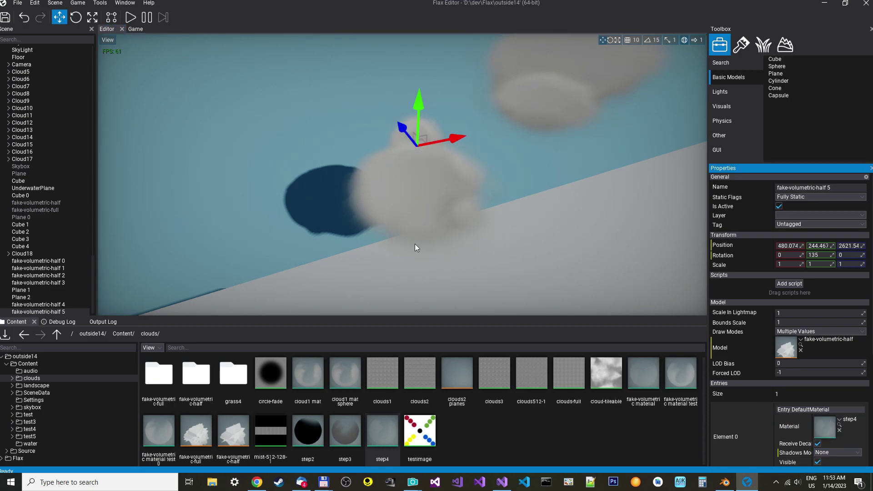
{"action": "left_click", "coordinate": [416, 210]}
{"action": "left_click", "coordinate": [825, 447]}
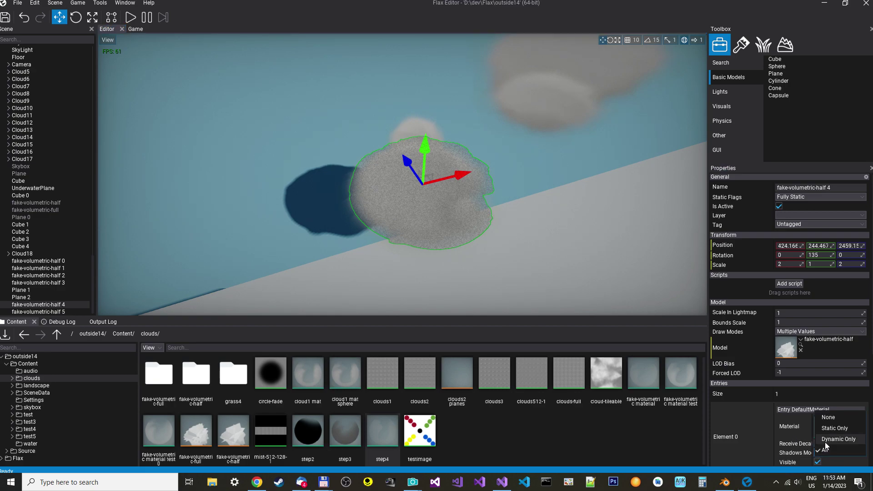
Step: Set fake-volumetric-half 4's Shadows Mode to None and fly the view into that cloud
{"action": "left_click", "coordinate": [828, 417]}
{"action": "scroll", "coordinate": [632, 301], "scroll_direction": "up", "scroll_amount": 3}
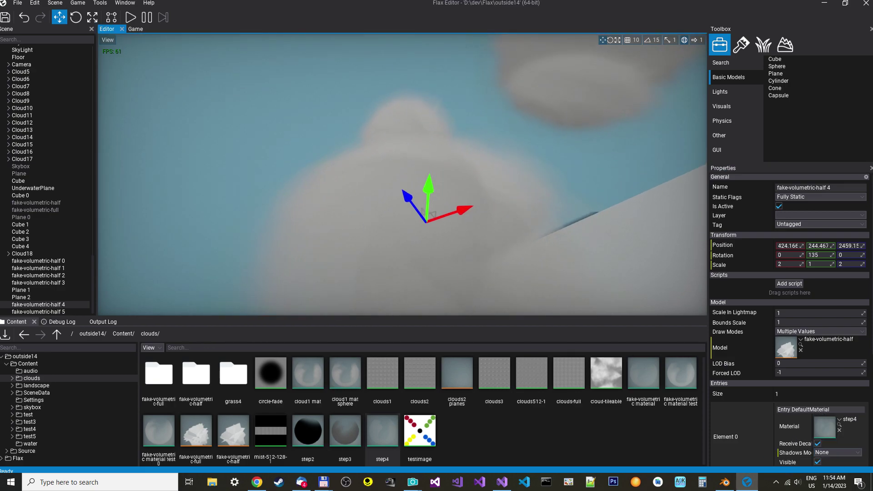
{"action": "scroll", "coordinate": [402, 175], "scroll_direction": "up", "scroll_amount": 5}
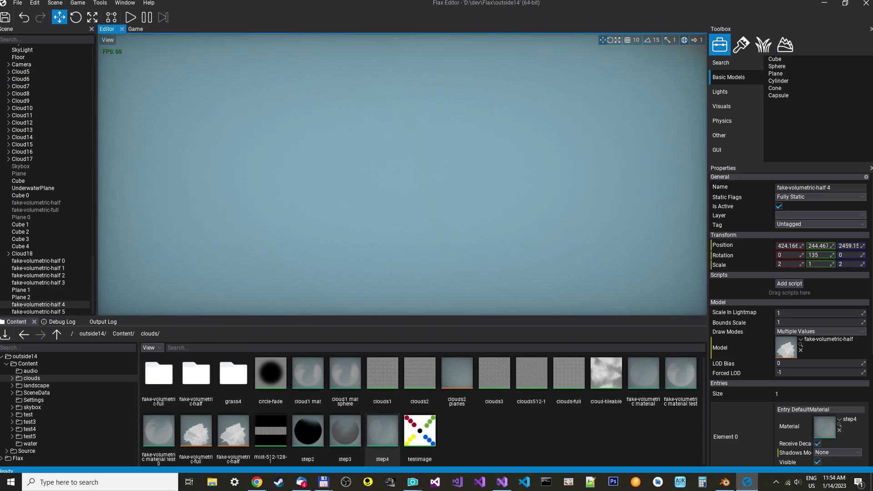
{"action": "scroll", "coordinate": [402, 174], "scroll_direction": "up", "scroll_amount": 2}
{"action": "scroll", "coordinate": [402, 174], "scroll_direction": "up", "scroll_amount": 3}
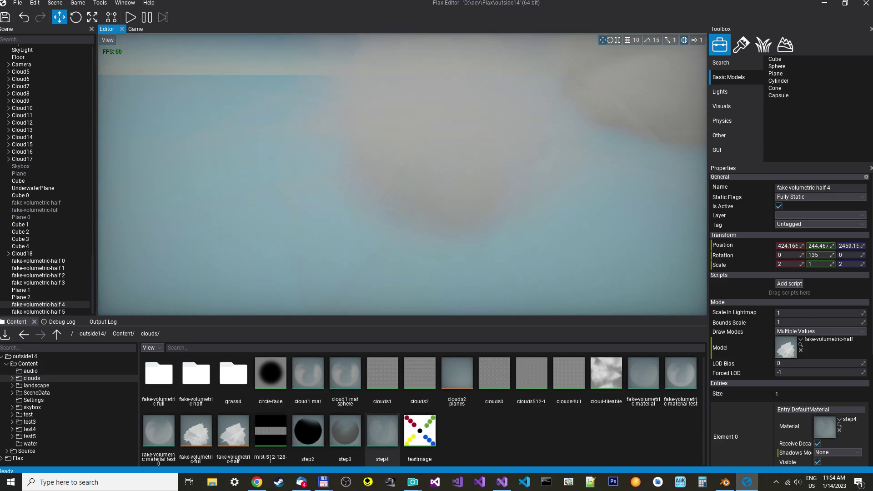
{"action": "scroll", "coordinate": [403, 174], "scroll_direction": "up", "scroll_amount": 4}
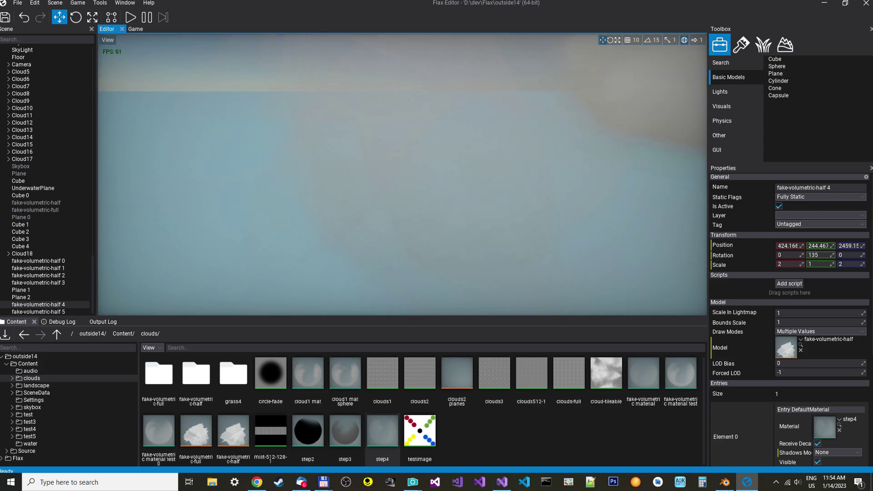
{"action": "right_click_drag", "start_coordinate": [381, 123], "coordinate": [381, 123]}
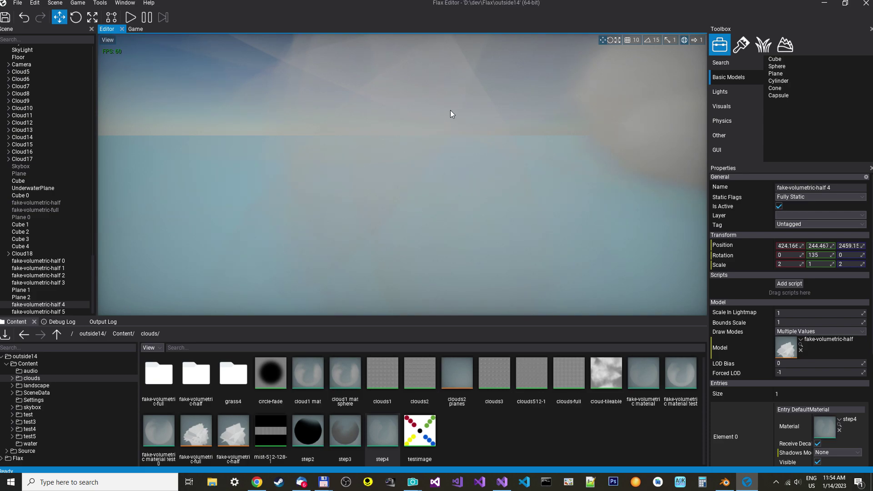
Step: Look across the sky, then focus the view on fake-volumetric-half 4 with F
{"action": "right_click_drag", "start_coordinate": [450, 113], "coordinate": [445, 104]}
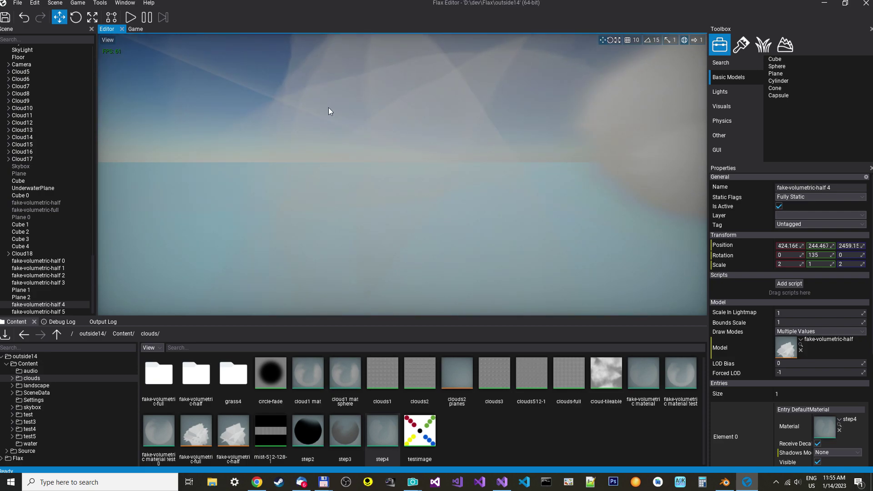
{"action": "key", "text": "f"}
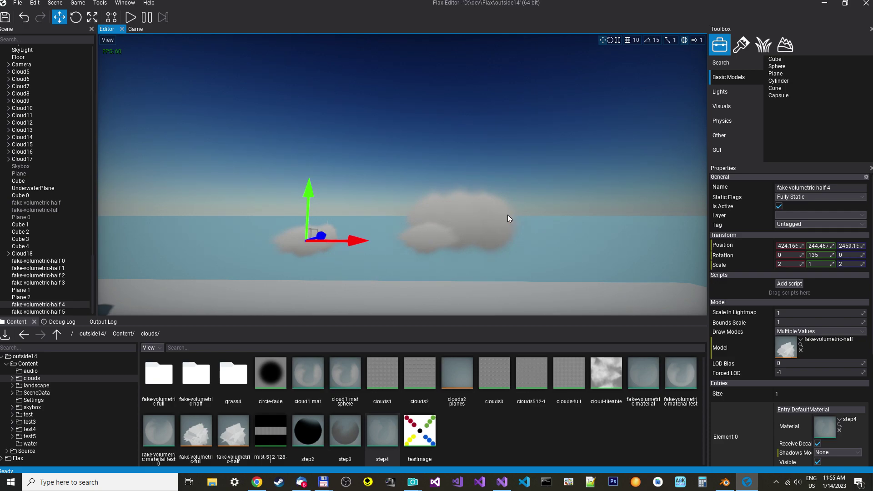
Step: Deselect the cloud by clicking empty sky so both clouds show without outline or gizmo
{"action": "left_click", "coordinate": [517, 128]}
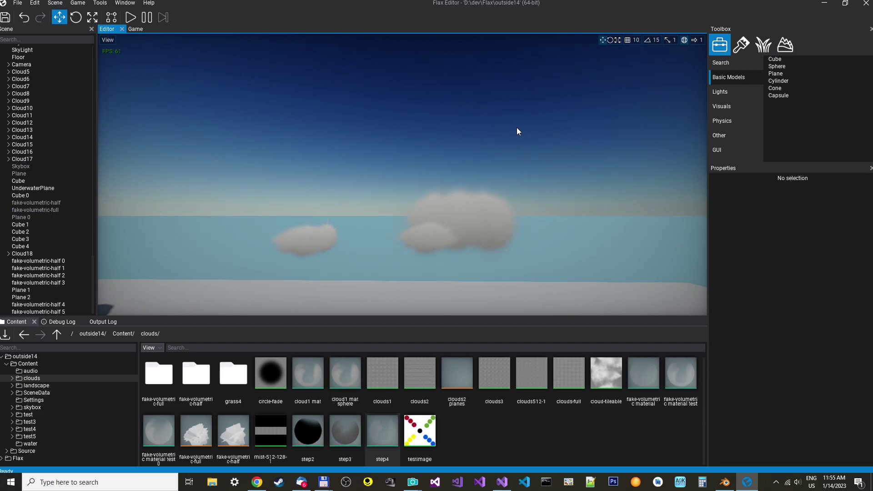